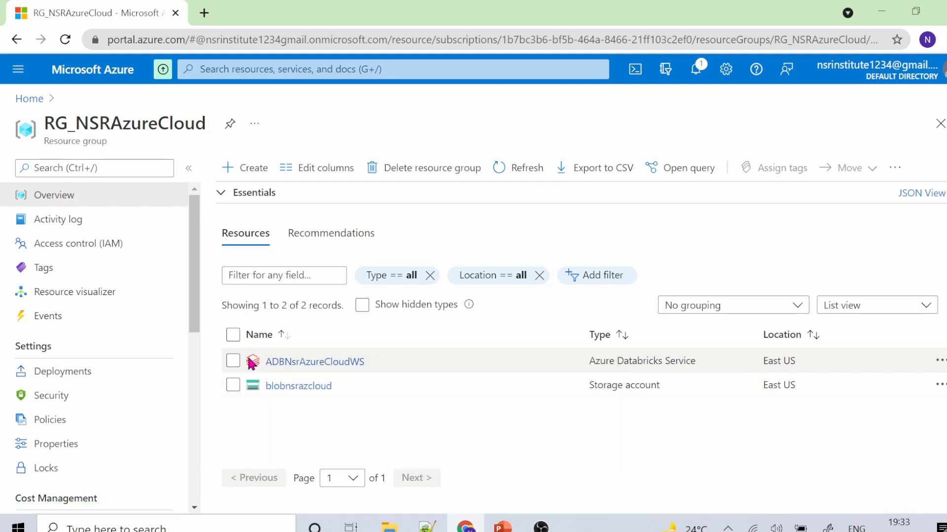
Open the ADBNsrAzureCloudWS Databricks service from the resource group and launch its workspace
left_click_drag(590, 363, 712, 369)
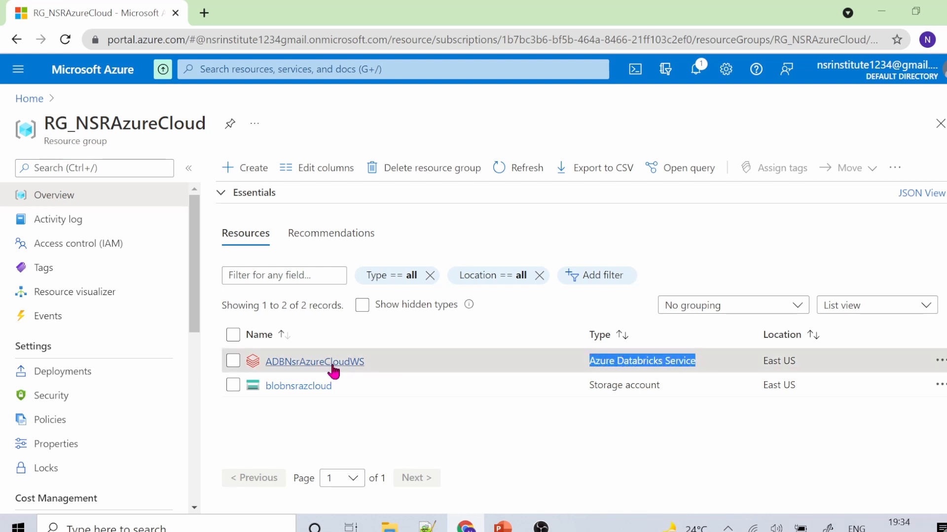
left_click(332, 364)
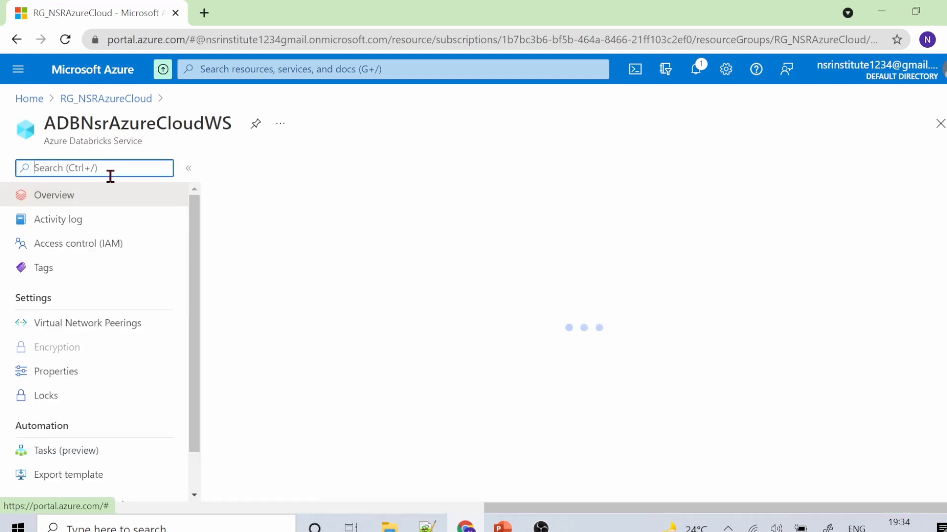
left_click(253, 194)
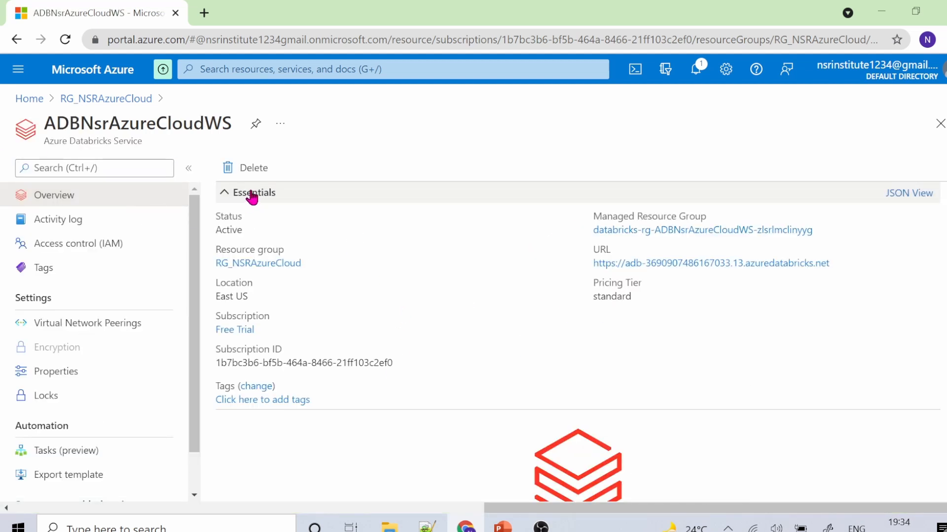
scroll(359, 249, "down", 5)
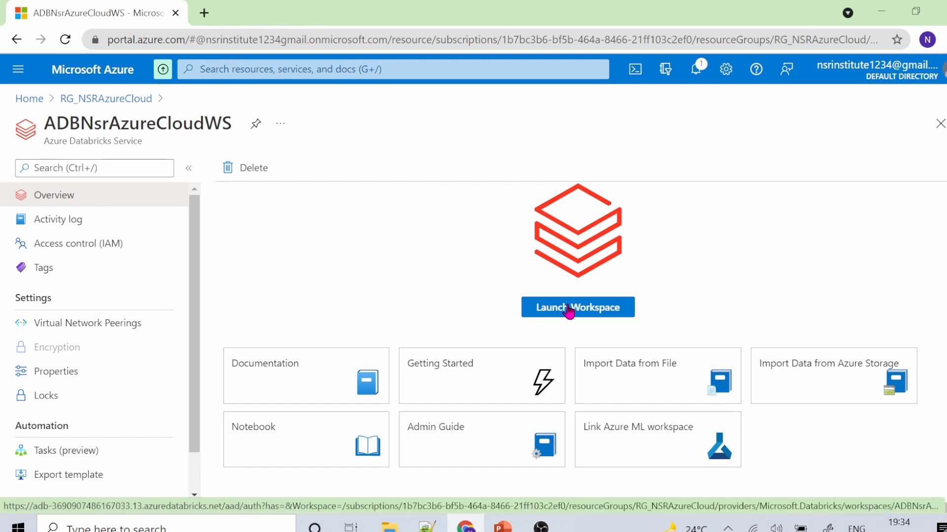
left_click(568, 310)
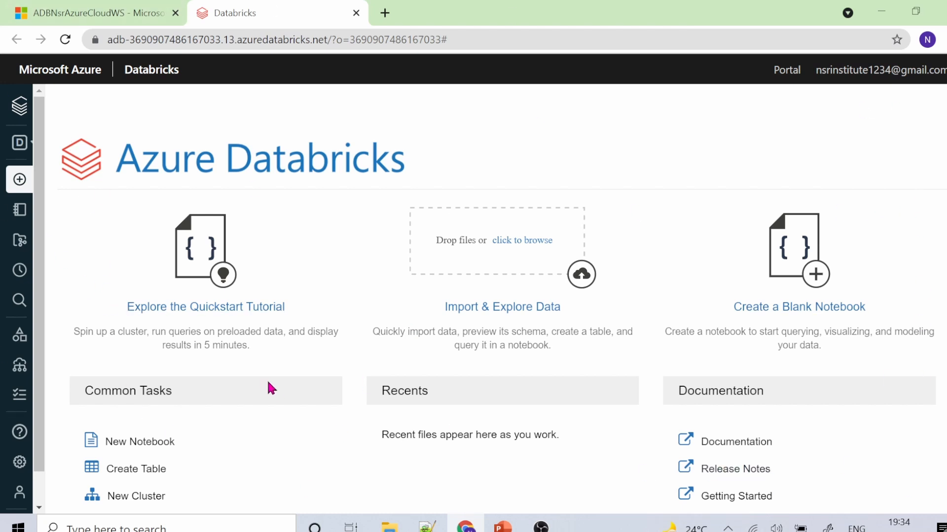
Review the home page's common tasks, recents and documentation links, and open Import & Explore Data
scroll(267, 375, "down", 2)
scroll(269, 382, "up", 2)
scroll(476, 416, "down", 4)
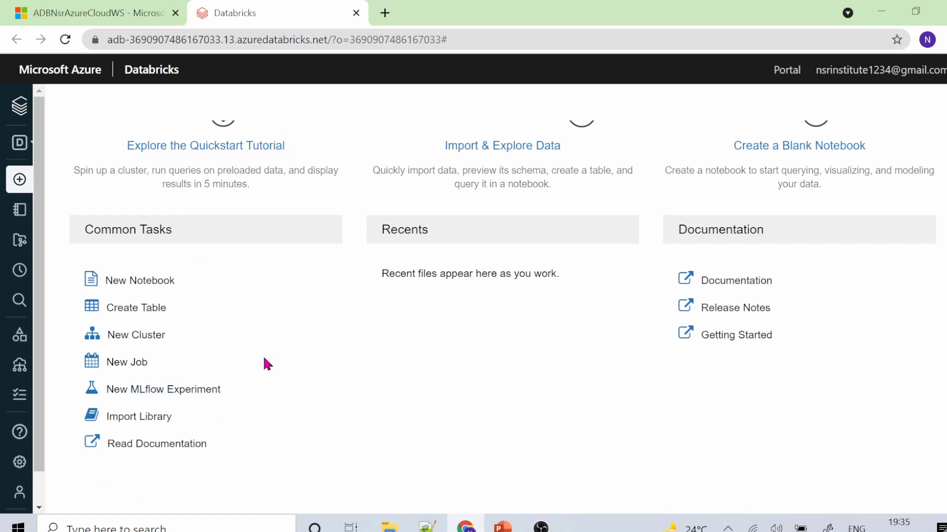
scroll(266, 364, "up", 3)
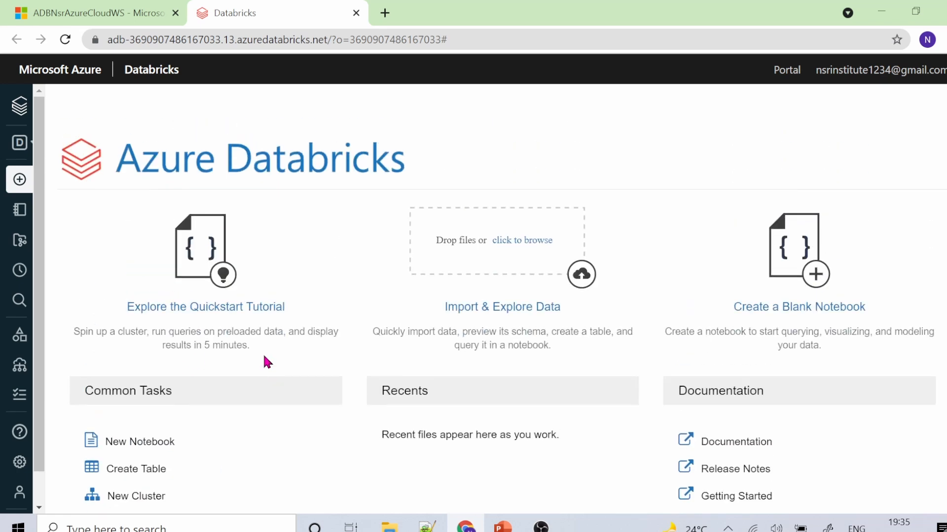
left_click(460, 310)
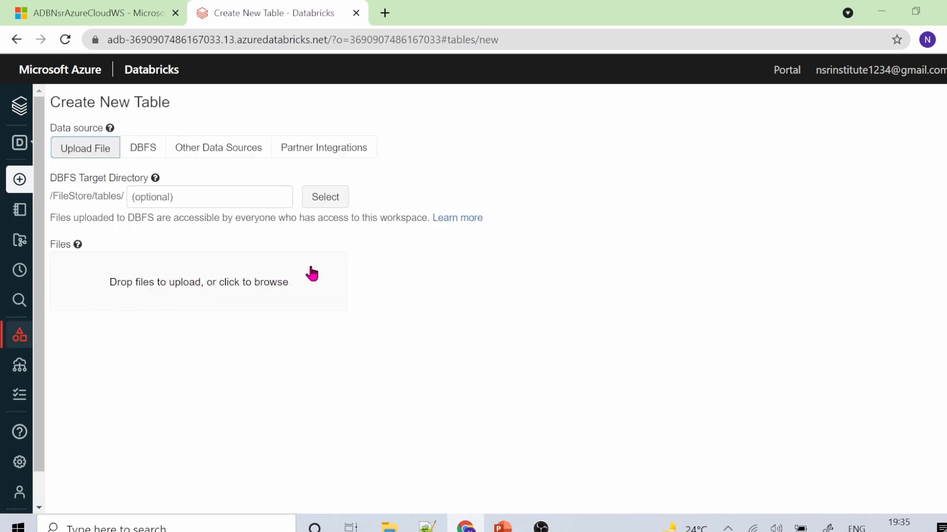
left_click(249, 287)
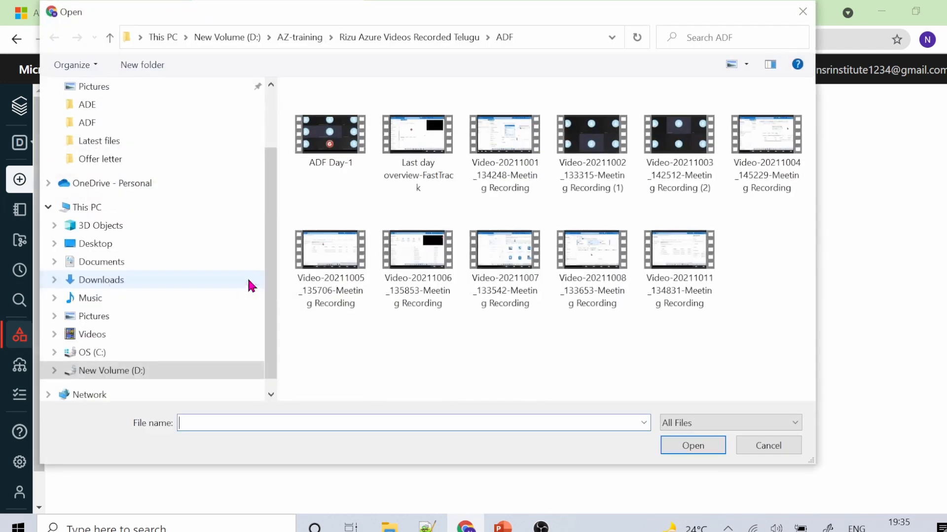
left_click(104, 97)
left_click(159, 159)
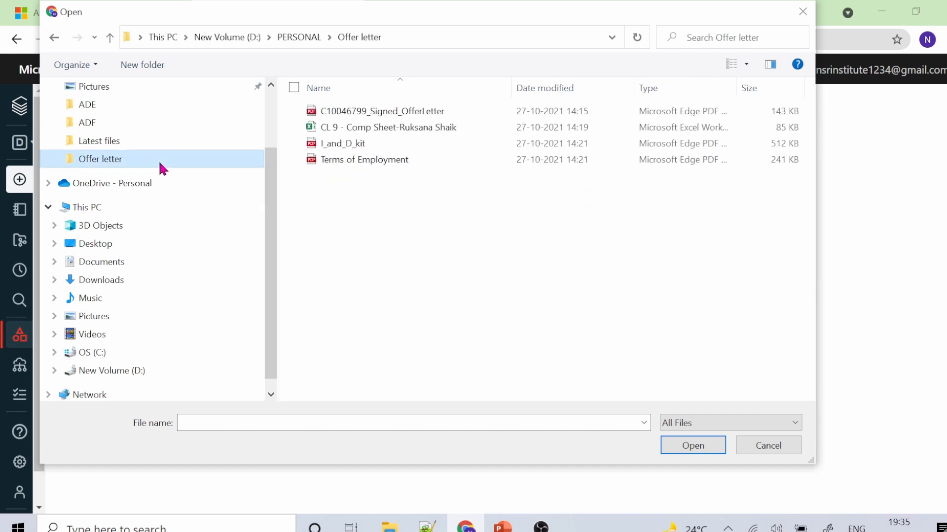
left_click(143, 144)
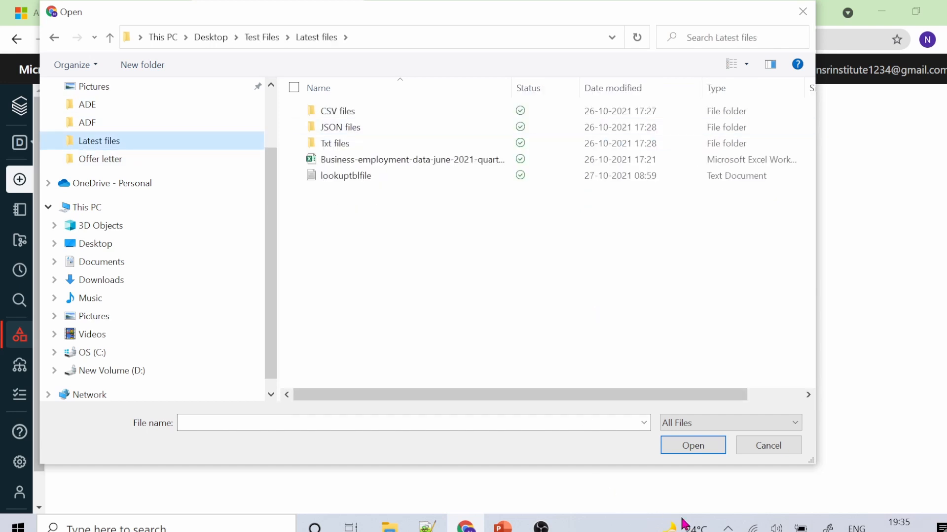
left_click(768, 446)
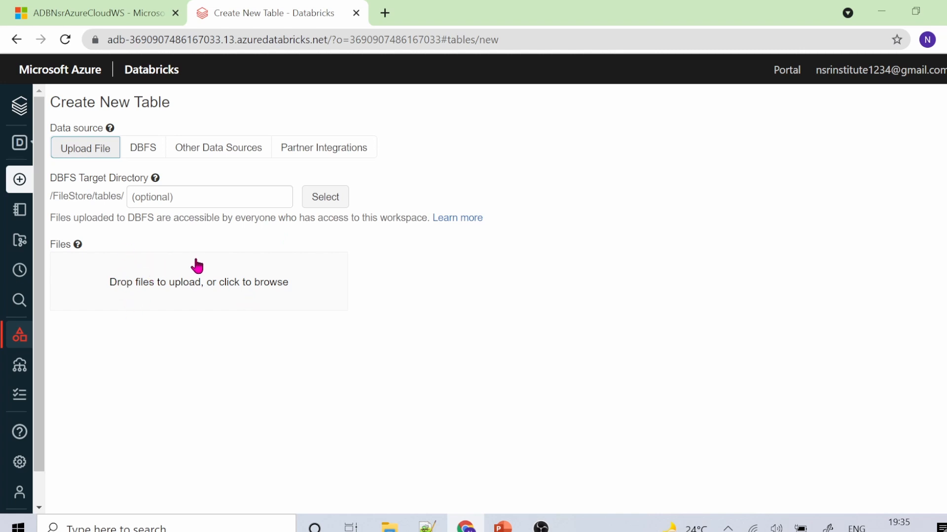
Choose the Data Science & Engineering environment to return to its home page
mouse_move(22, 181)
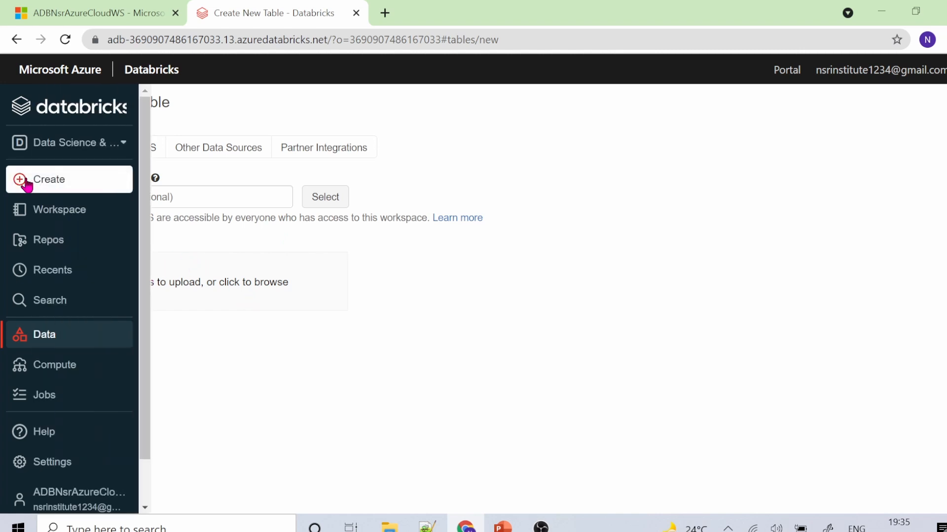
left_click(58, 147)
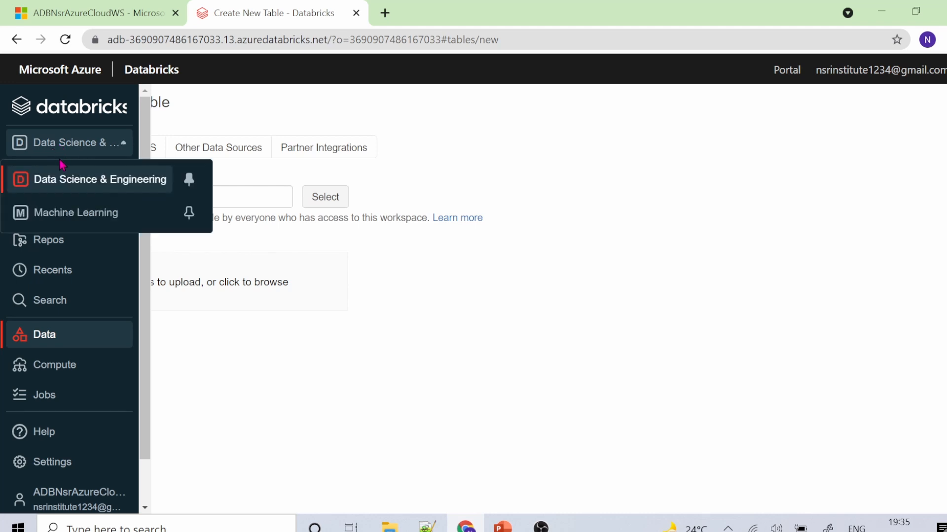
left_click(85, 183)
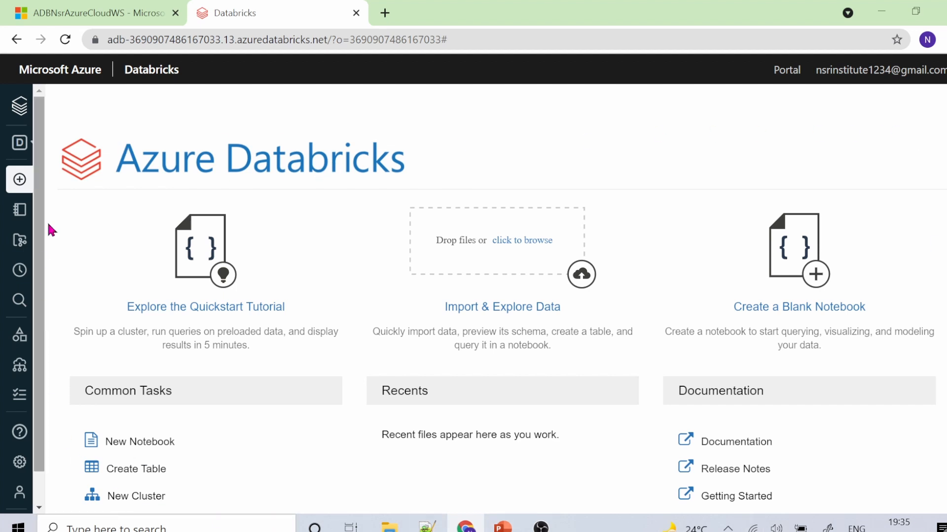
Examine what can be created, and inspect the user folders and their options in the workspace browser, including the home folder
mouse_move(37, 178)
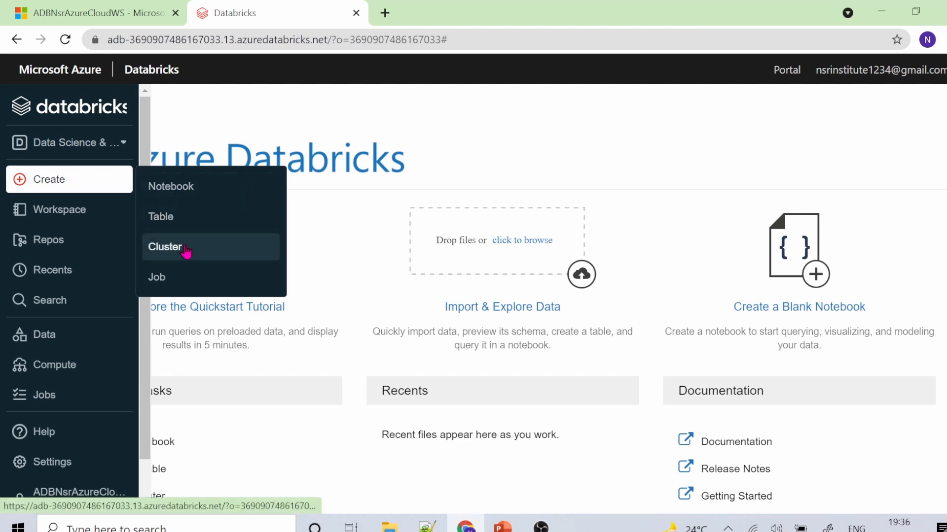
left_click(59, 212)
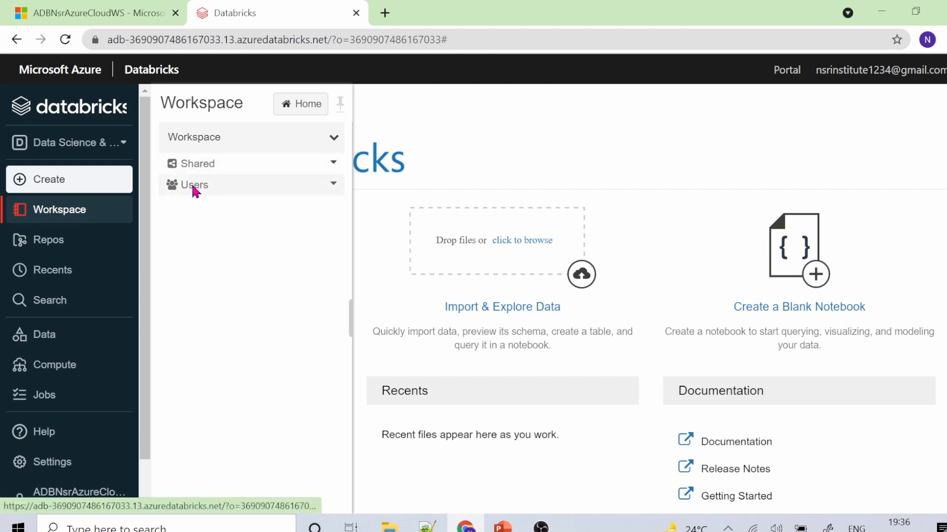
left_click(203, 187)
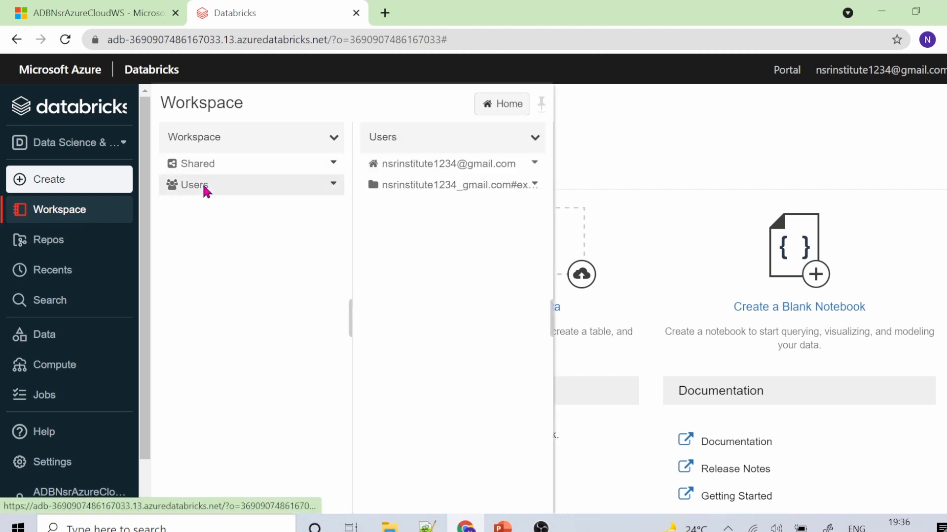
left_click(533, 186)
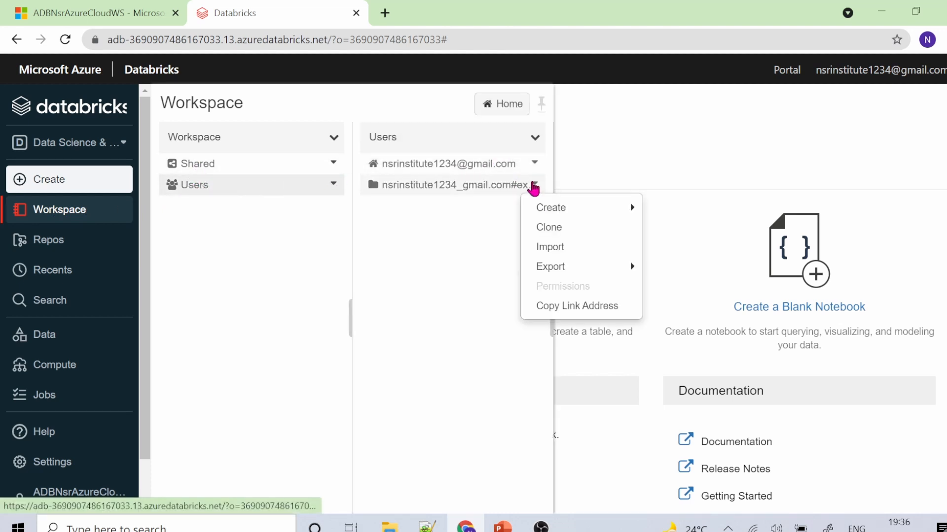
left_click(444, 201)
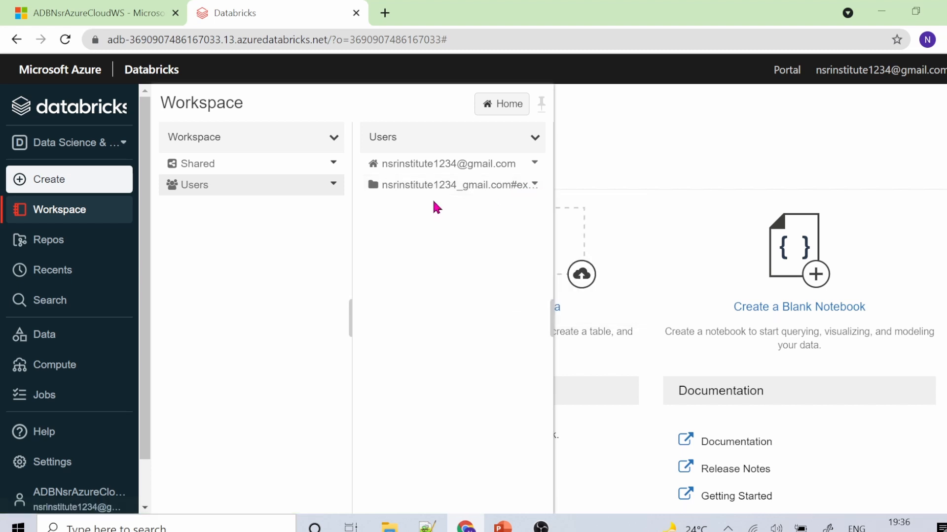
left_click(438, 185)
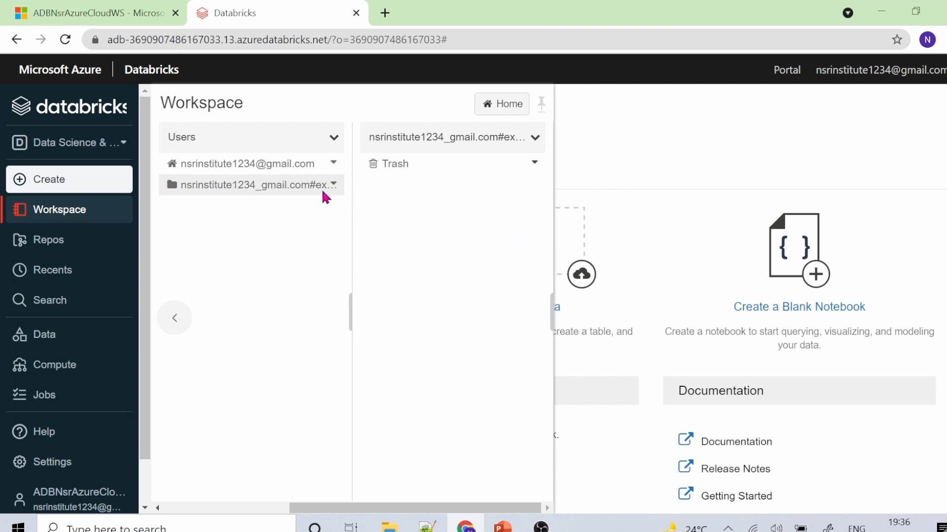
left_click(335, 140)
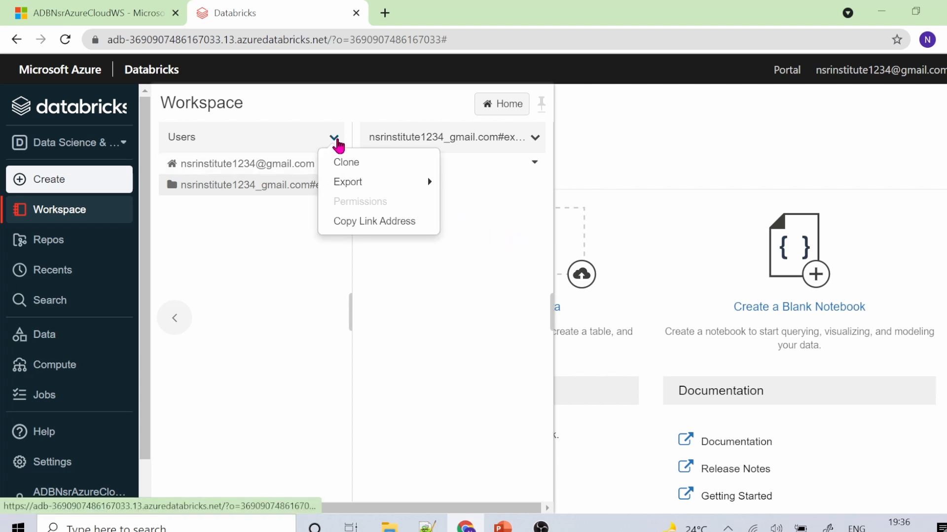
left_click(493, 229)
left_click(503, 106)
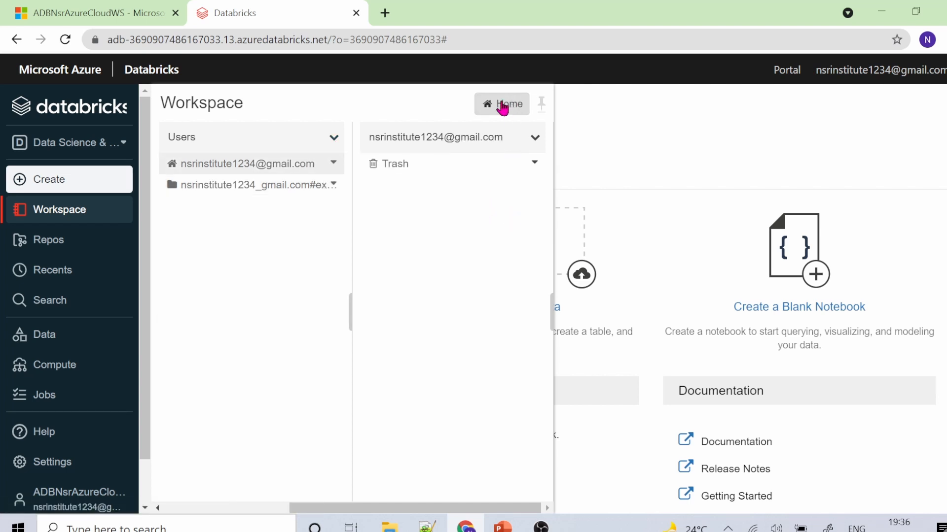
Reopen the workspace browser and examine the options available for the workspace root and the Shared folder
left_click(37, 219)
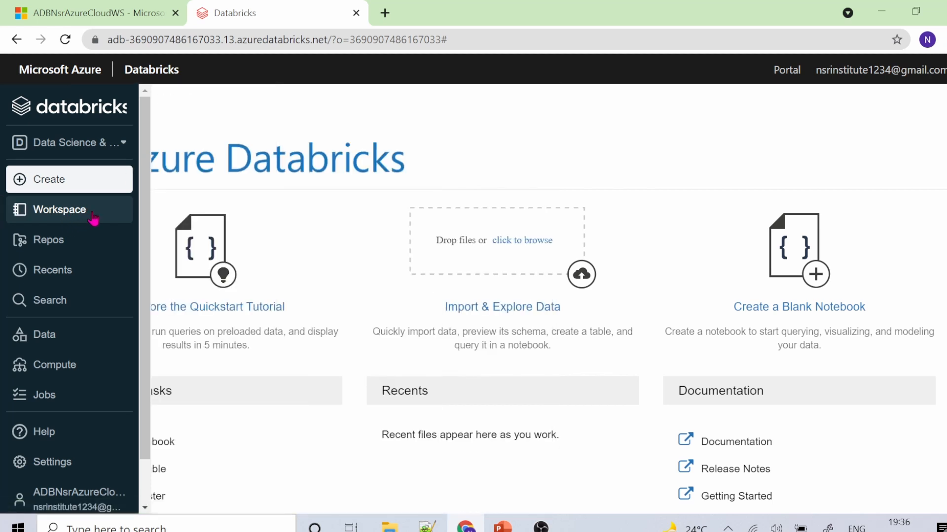
left_click(79, 211)
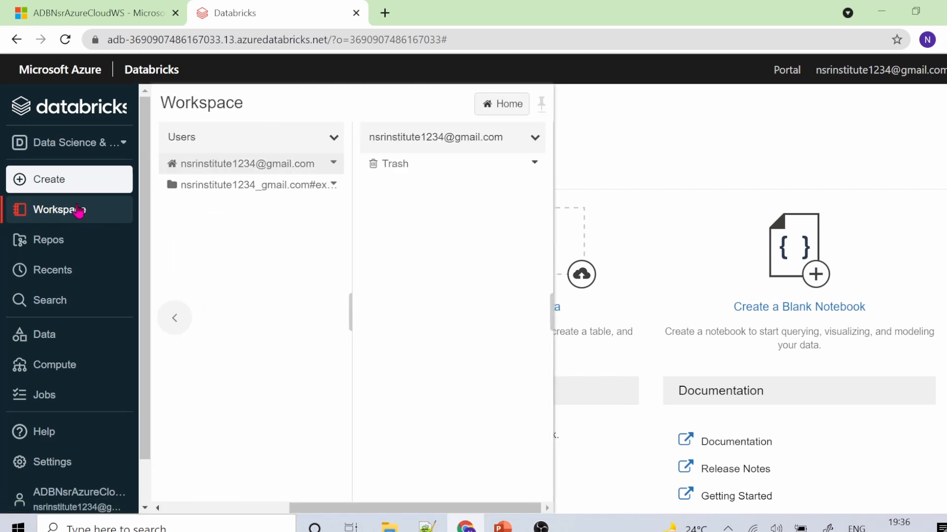
left_click(196, 138)
left_click(333, 138)
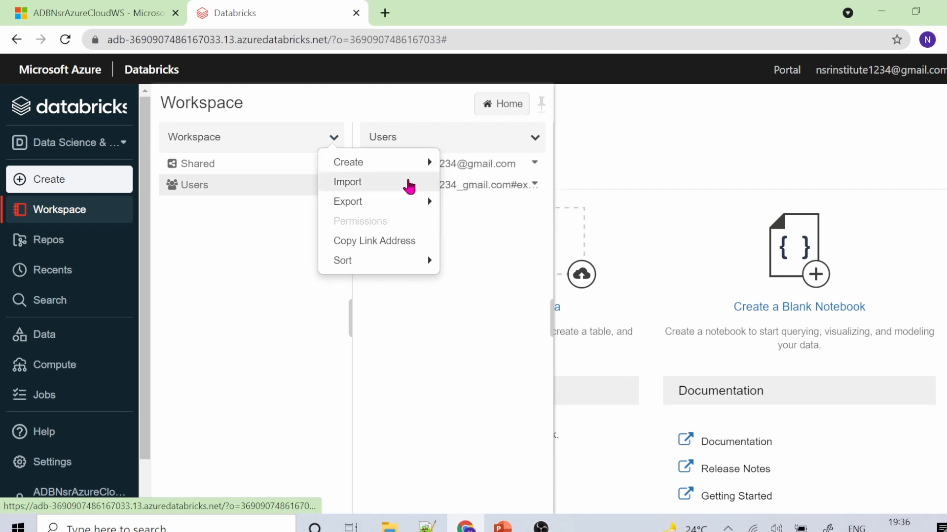
left_click(468, 264)
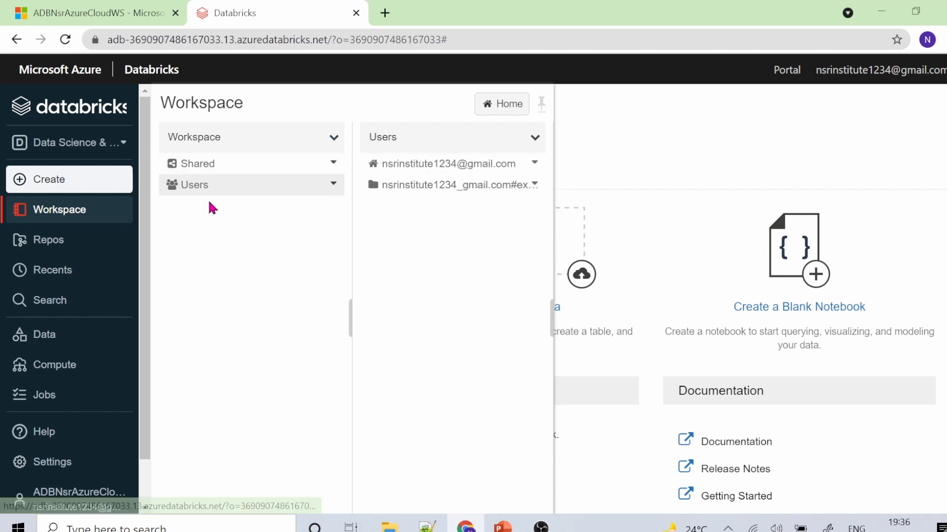
left_click(212, 166)
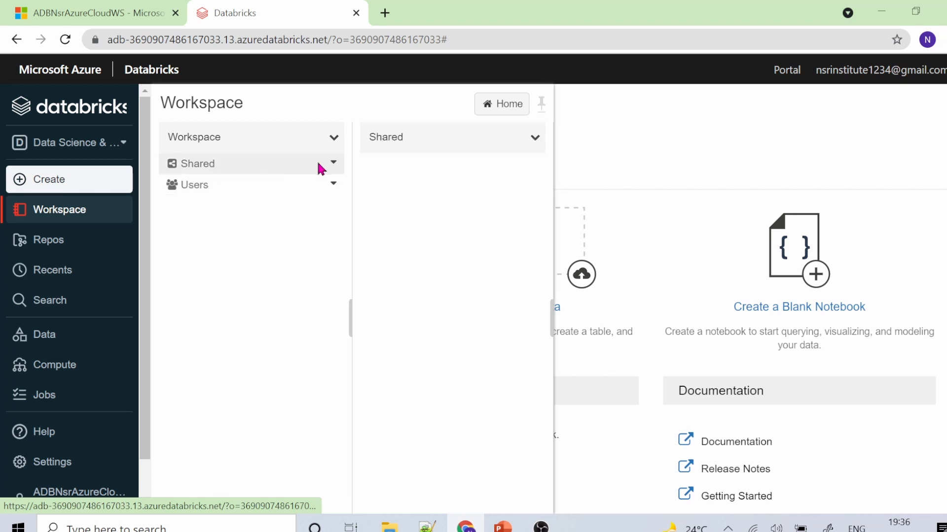
left_click(536, 137)
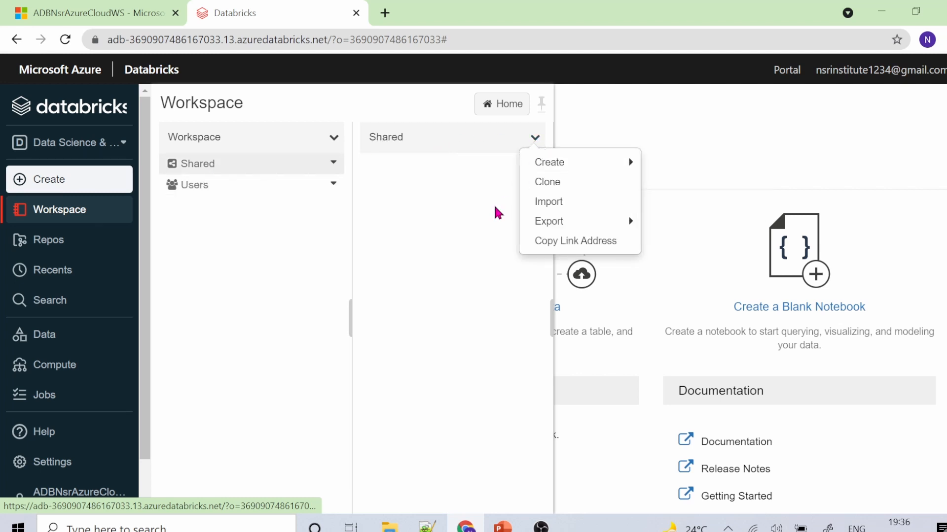
left_click(402, 199)
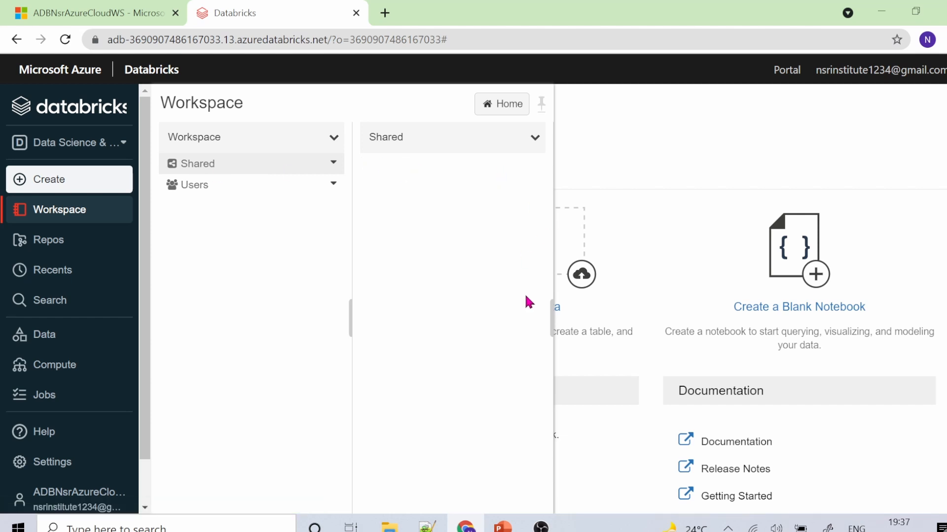
Open Repos and examine the account options and the sidebar's display options
left_click(52, 241)
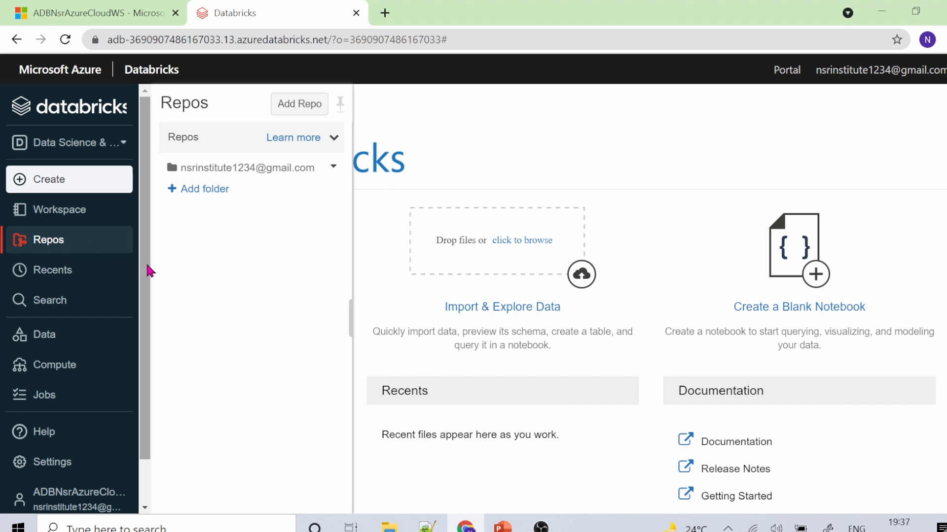
left_click_drag(145, 266, 139, 339)
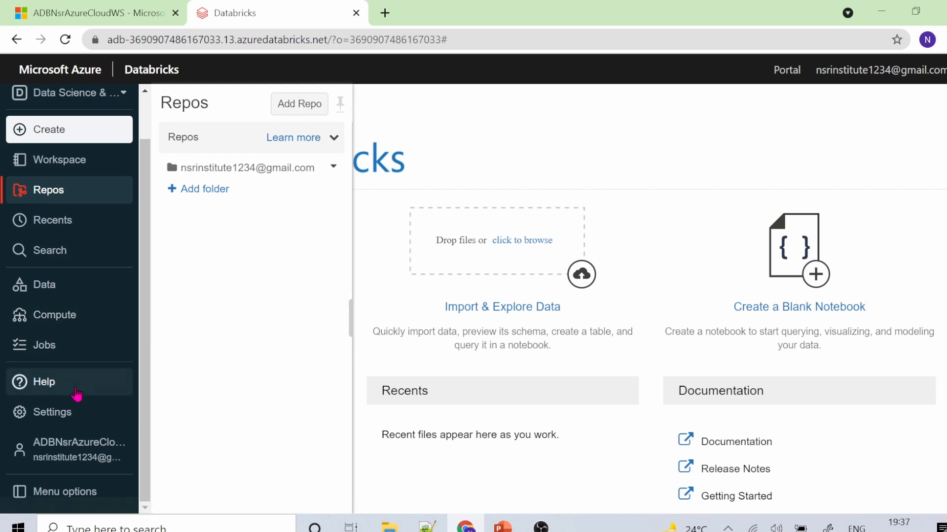
left_click(63, 420)
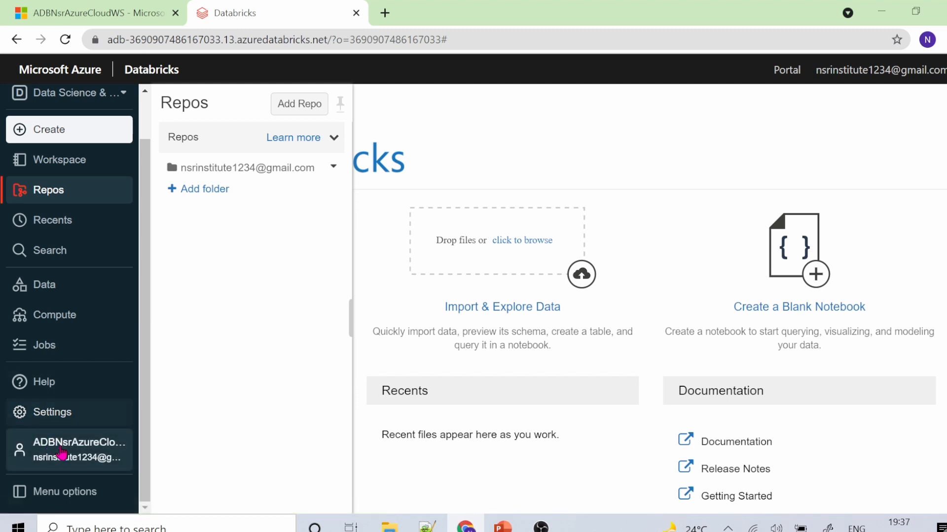
mouse_move(62, 451)
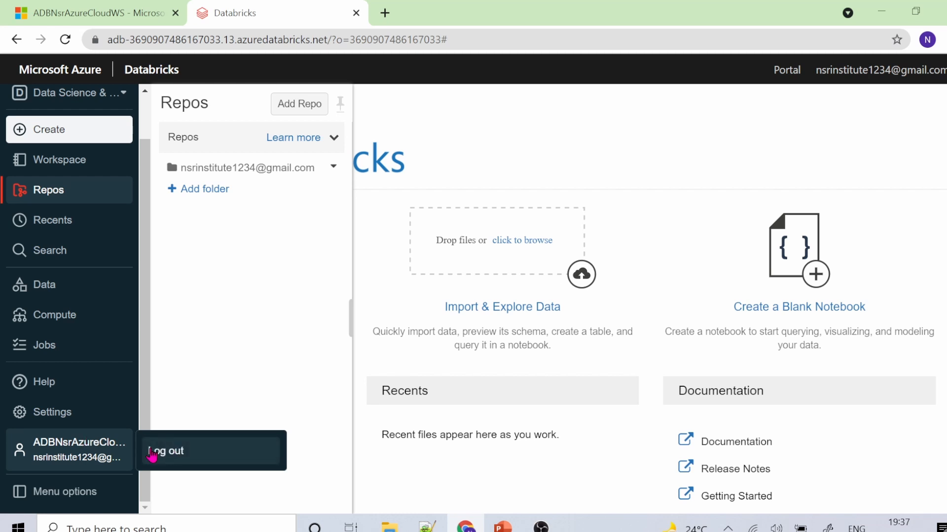
mouse_move(76, 502)
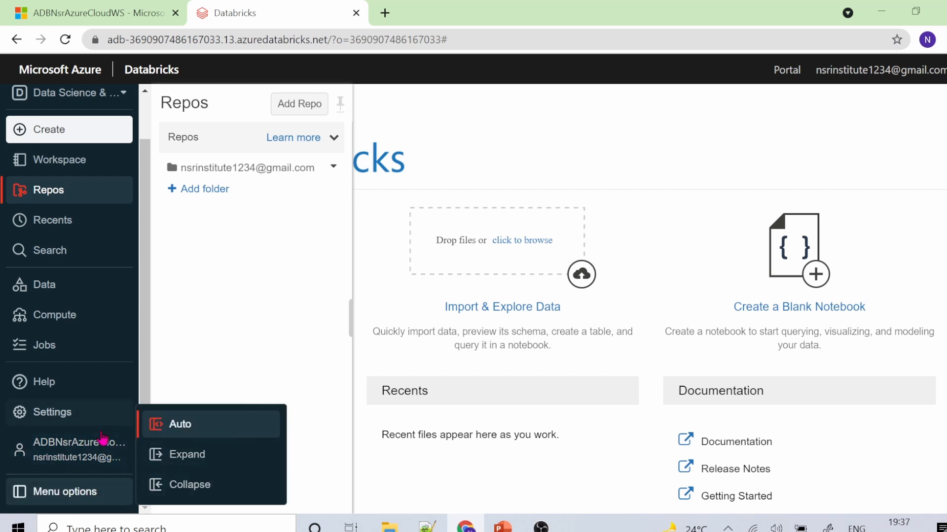
Open the compute and data pages, and examine the new-table form and its file upload dialog without choosing a file
left_click(74, 319)
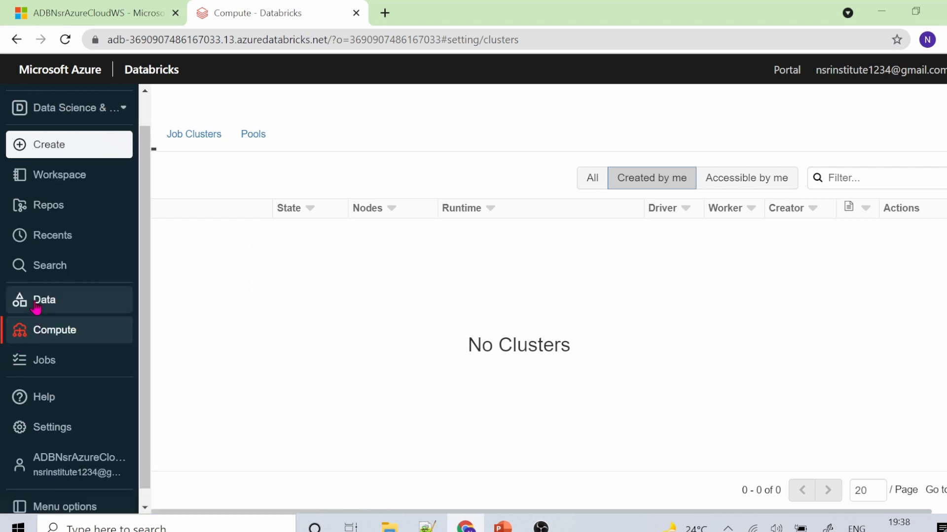
left_click(20, 303)
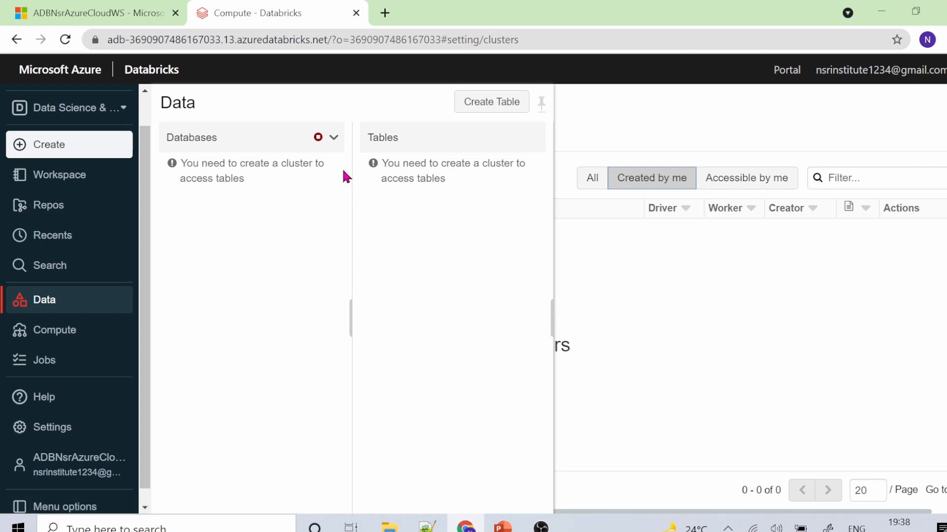
left_click(490, 105)
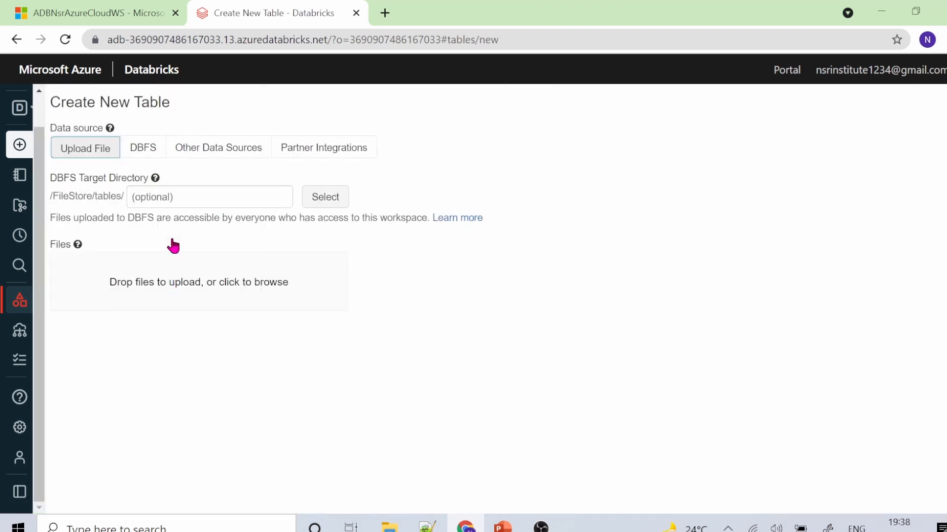
mouse_move(13, 306)
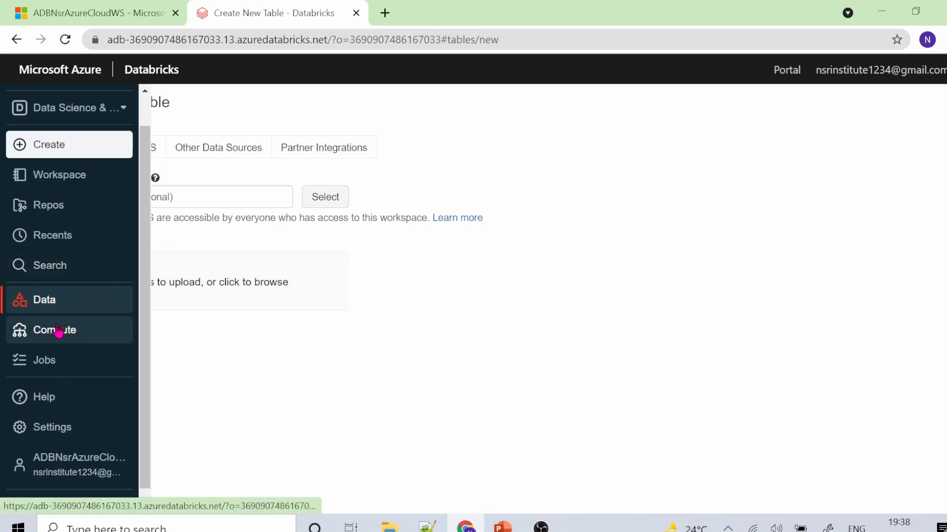
left_click(216, 292)
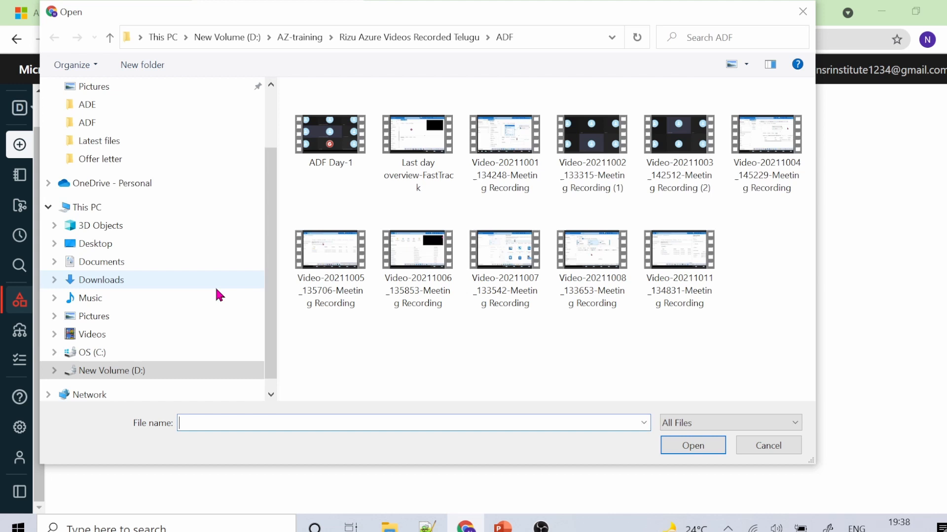
left_click(777, 438)
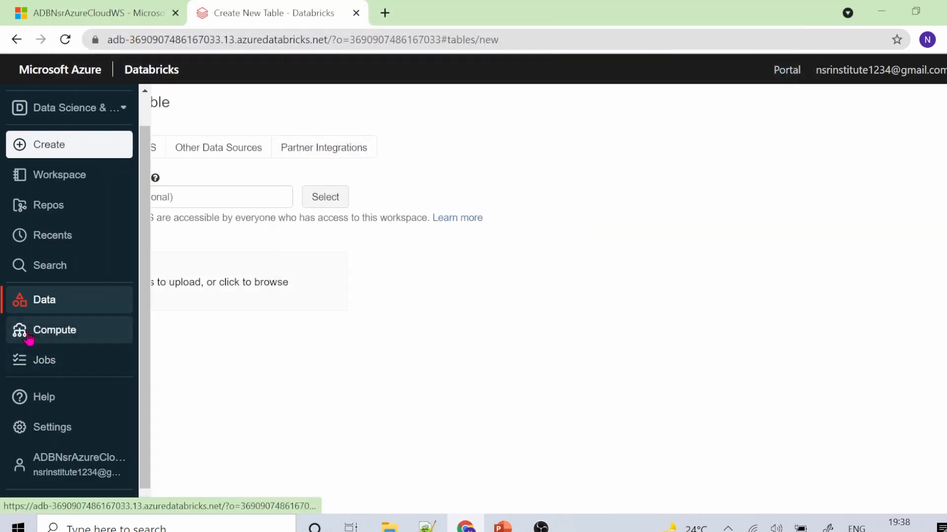
Return to the compute page and examine the job clusters and all-purpose clusters lists
left_click(27, 336)
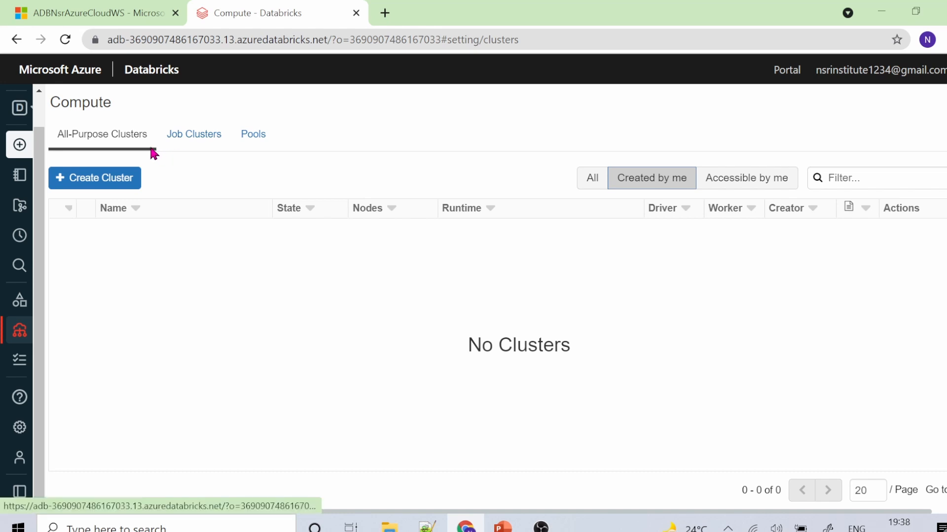
left_click(187, 137)
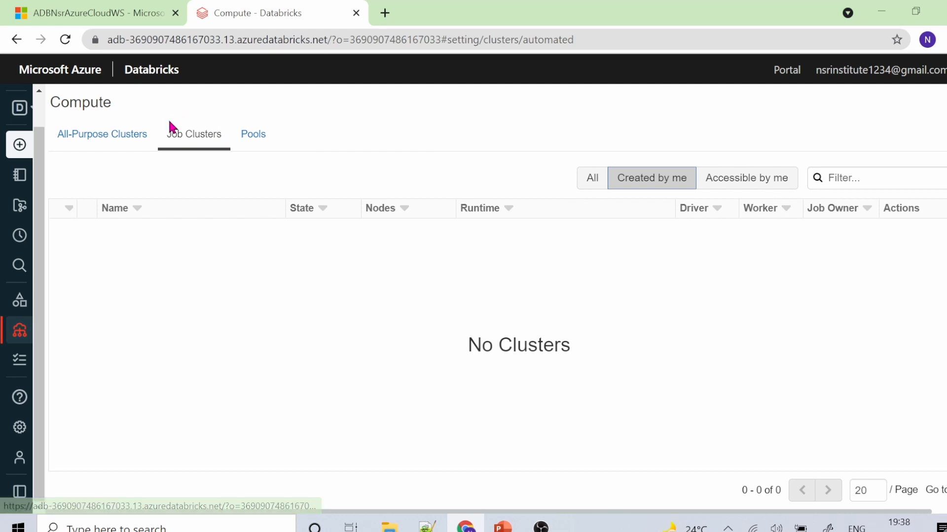
left_click(101, 139)
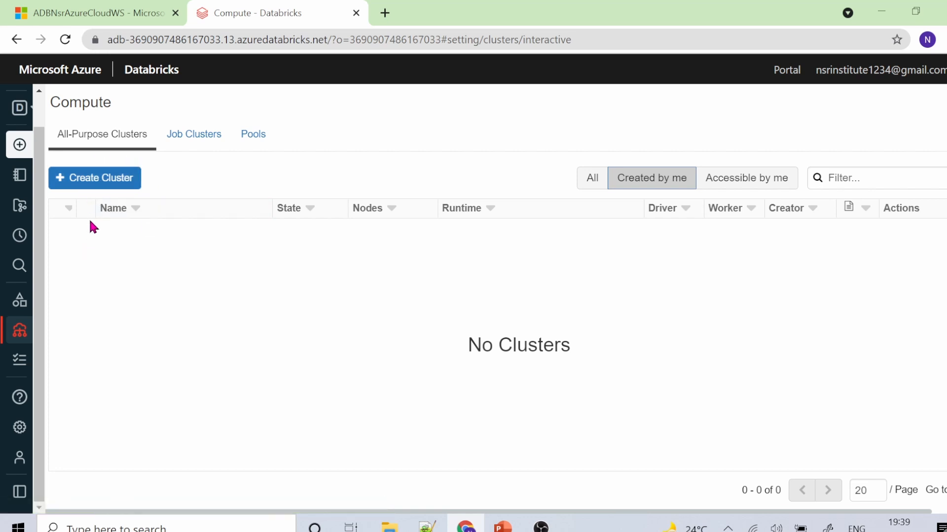
Start creating an all-purpose cluster and name it NsrAzureCloudCluster
left_click(102, 178)
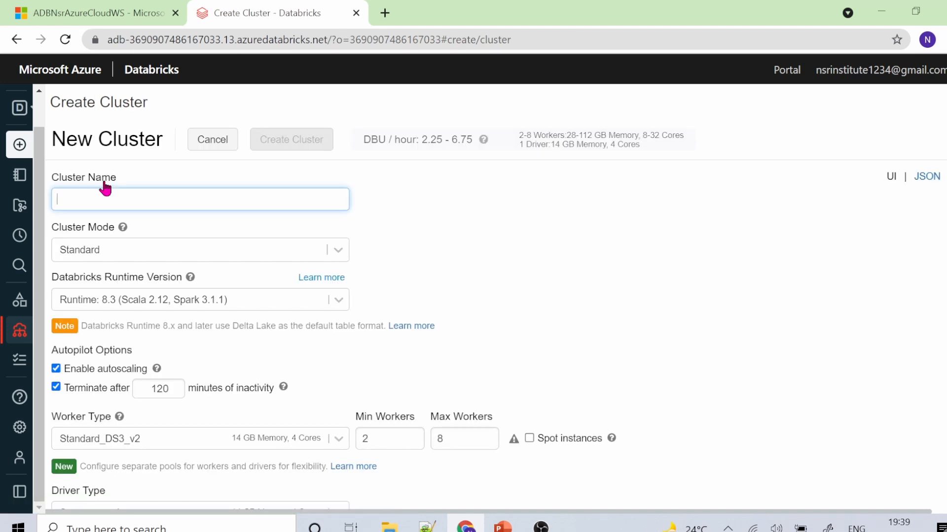
left_click(131, 193)
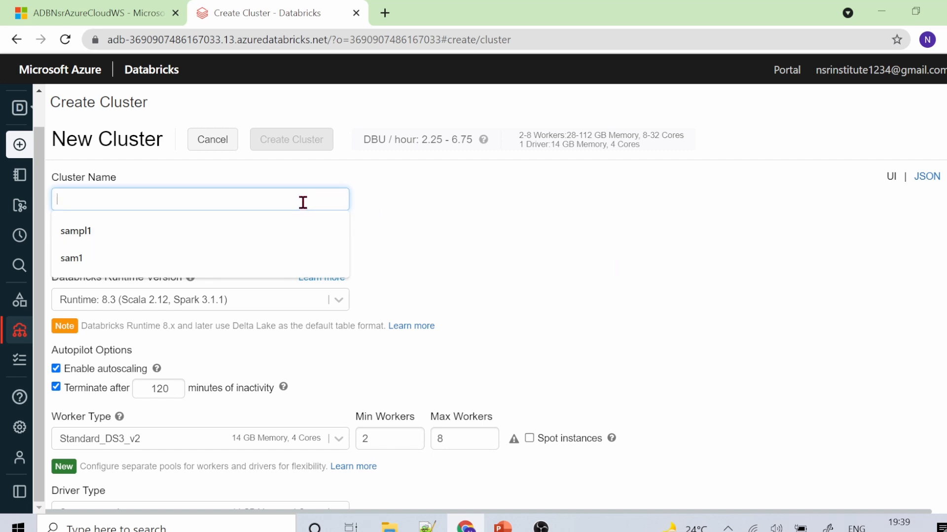
type("DemoNS")
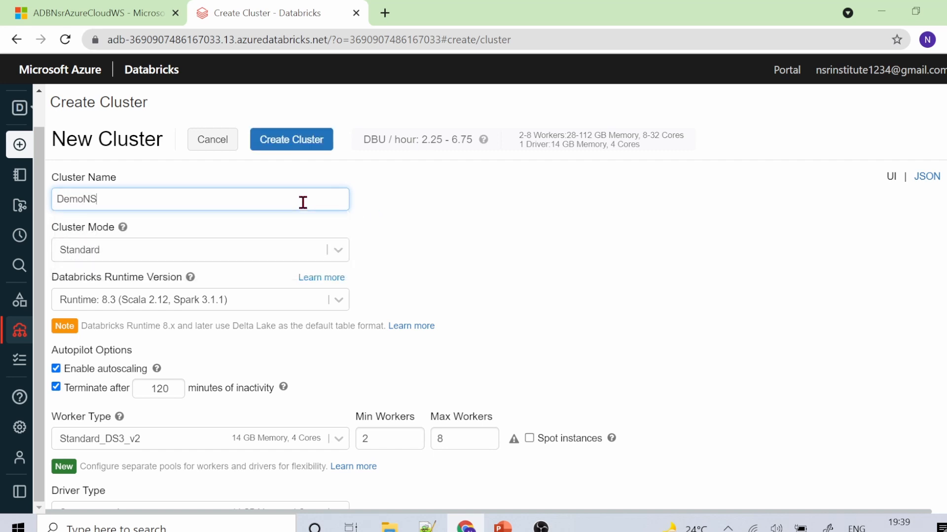
key("BackSpace")
type("srAzureCloud")
left_click_drag(84, 198, 78, 196)
key("BackSpace")
left_click(154, 204)
type("Cluster")
Set the cluster mode to High Concurrency and examine the worker and driver memory and core allocation
left_click(337, 251)
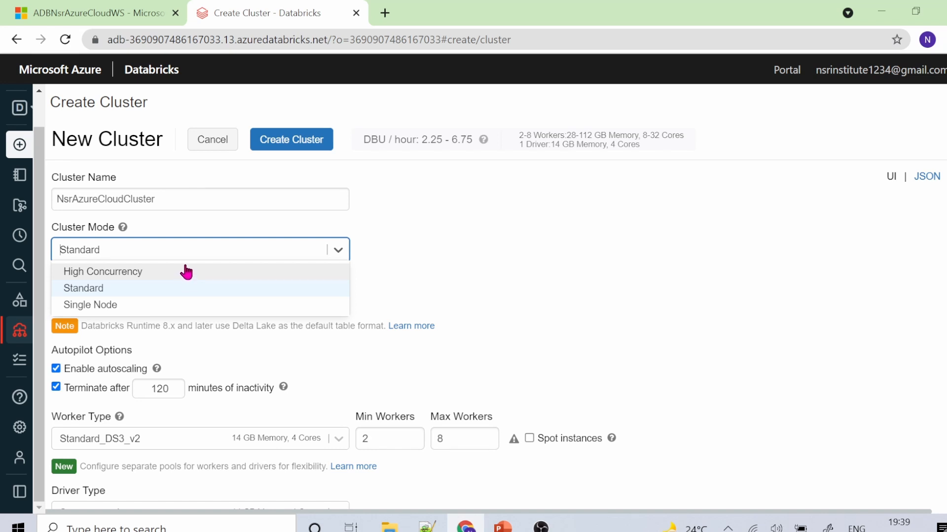
left_click(138, 274)
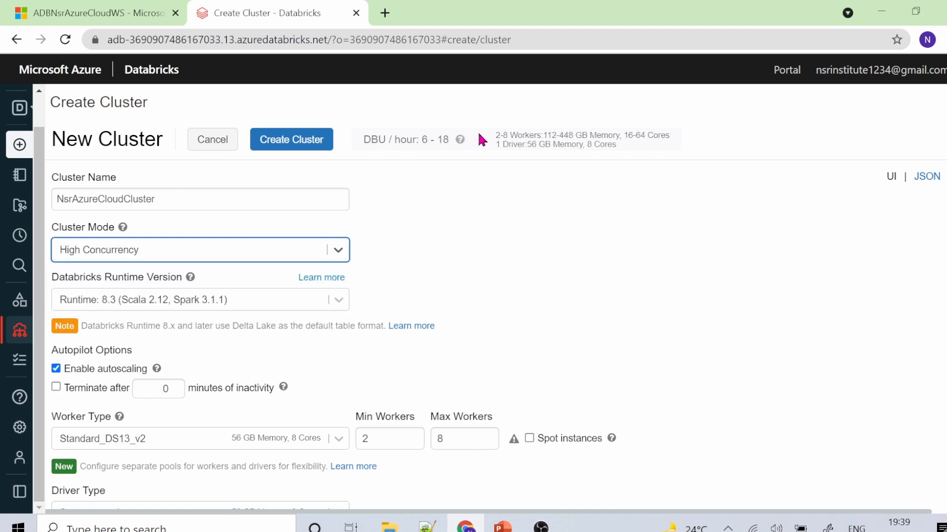
left_click_drag(493, 130, 630, 147)
left_click(567, 143)
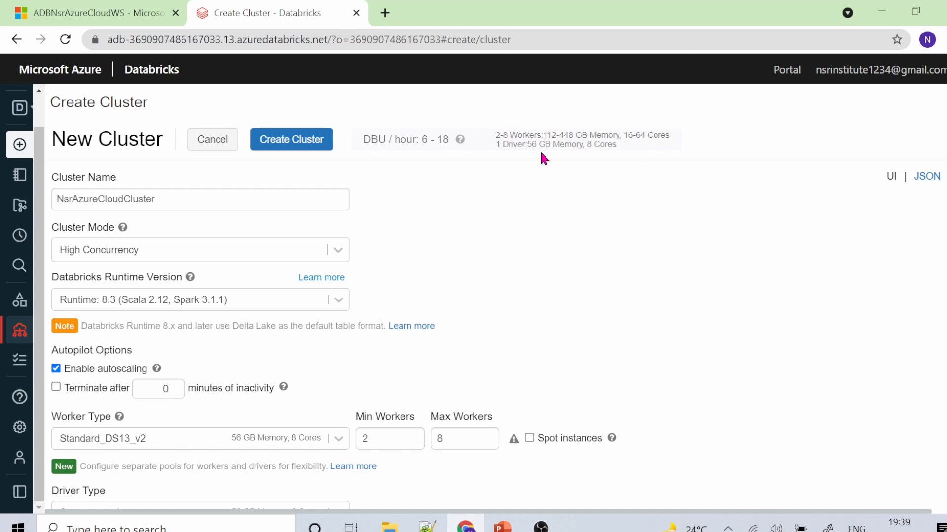
left_click_drag(502, 139, 522, 149)
left_click(525, 144)
double_click(523, 140)
double_click(511, 146)
left_click(396, 250)
left_click_drag(493, 142, 518, 147)
left_click(615, 166)
left_click_drag(582, 144, 531, 146)
left_click_drag(616, 139, 546, 136)
left_click(638, 150)
left_click_drag(647, 136, 653, 136)
left_click_drag(617, 144, 486, 137)
left_click(650, 148)
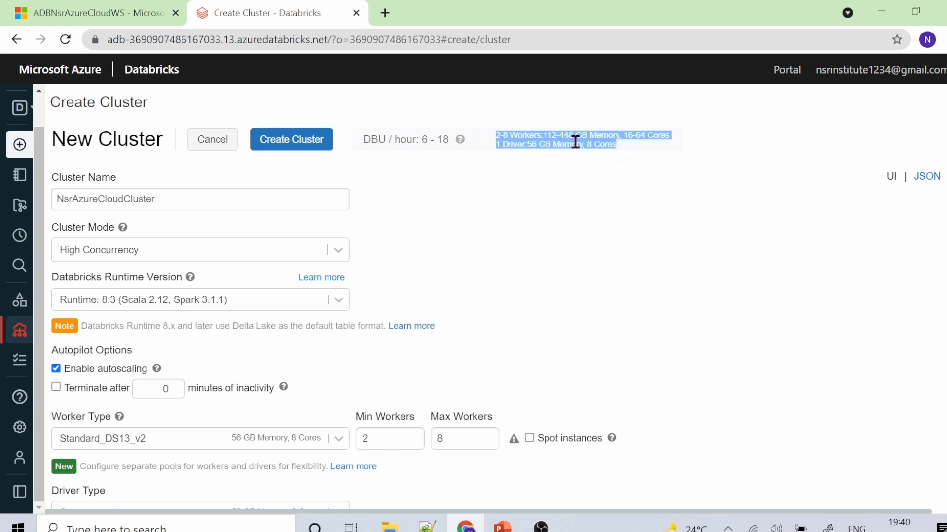
left_click(626, 144)
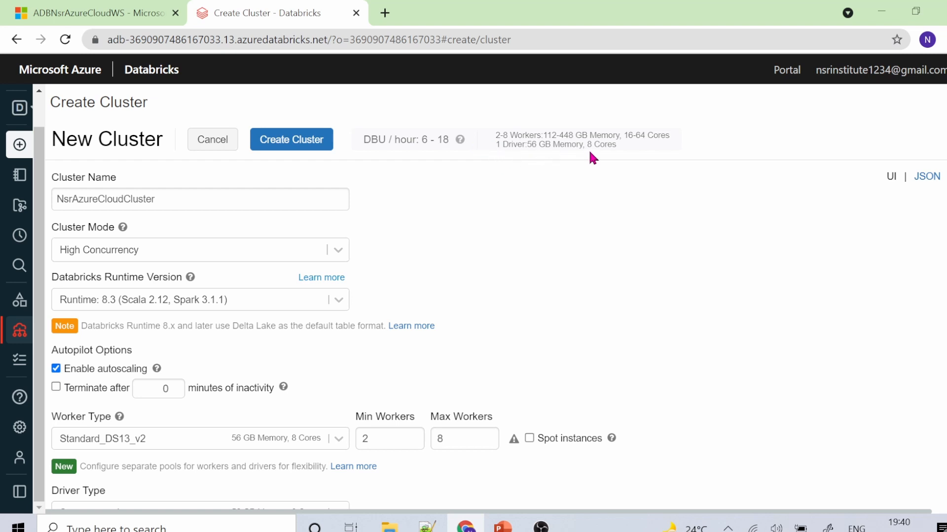
double_click(601, 144)
left_click(655, 156)
Examine the cluster's DBU per hour estimate and the help explaining what drives it
mouse_move(460, 141)
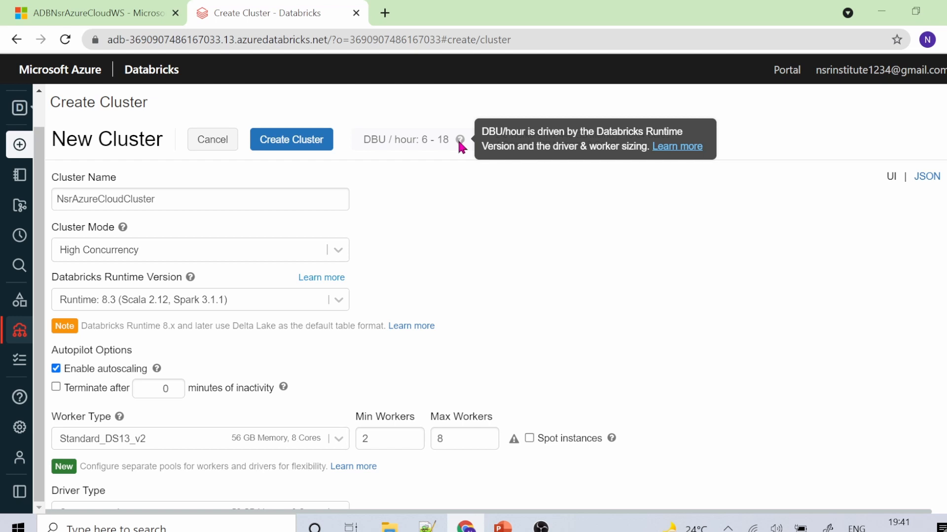
double_click(402, 139)
mouse_move(442, 148)
left_mouse_down()
mouse_move(365, 141)
mouse_move(448, 142)
left_mouse_up()
left_click(459, 176)
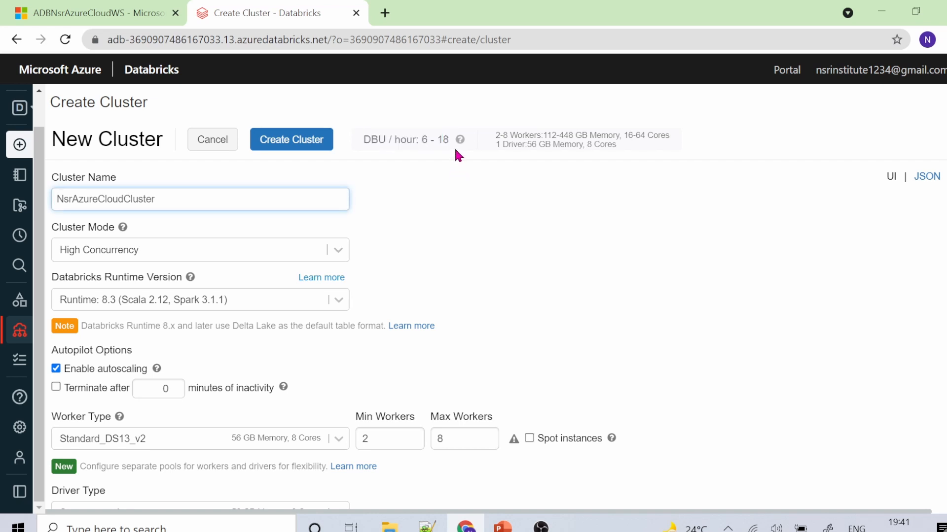
mouse_move(461, 143)
left_click(465, 196)
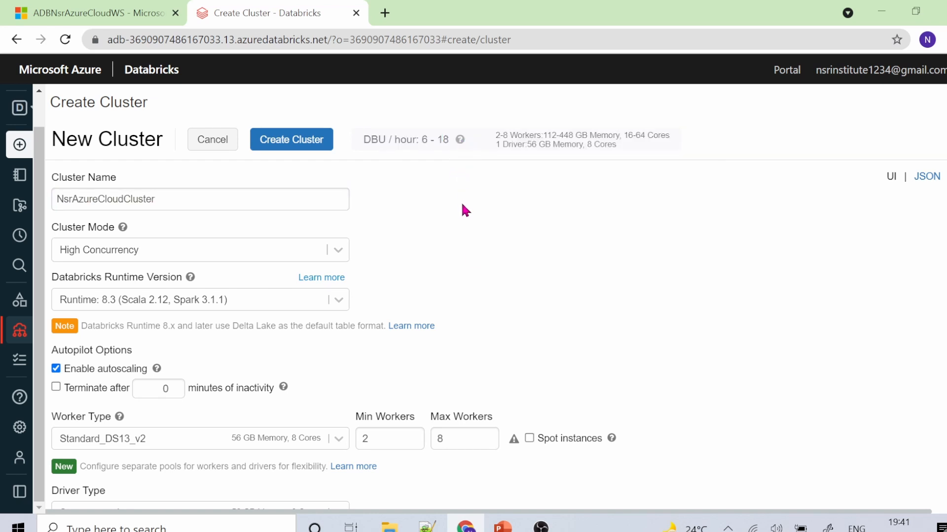
scroll(469, 249, "down", 2)
scroll(469, 250, "up", 2)
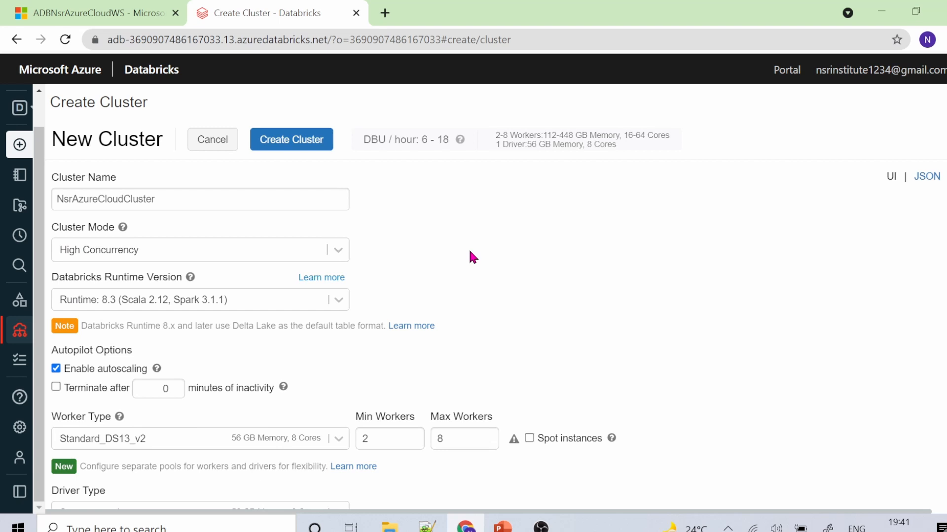
Switch the cluster mode to Standard and examine its driver and worker memory and cores
left_click(284, 250)
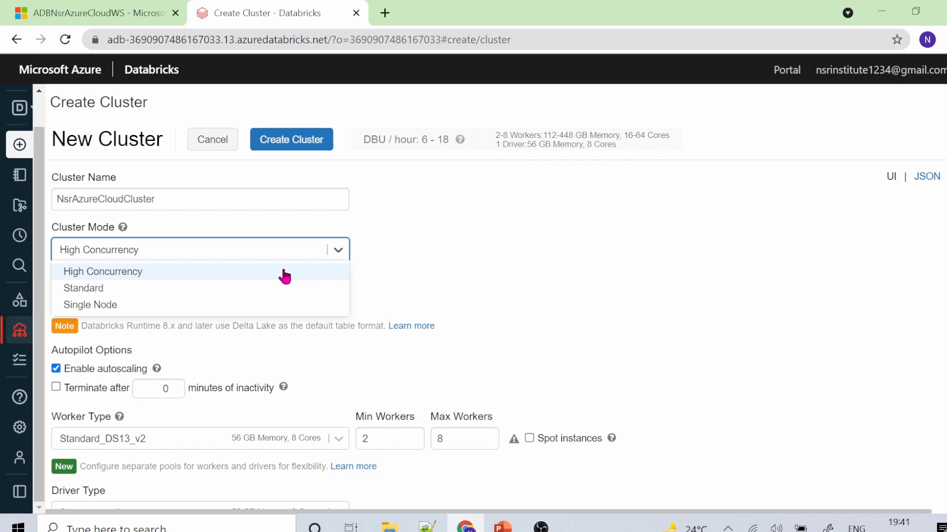
left_click(208, 290)
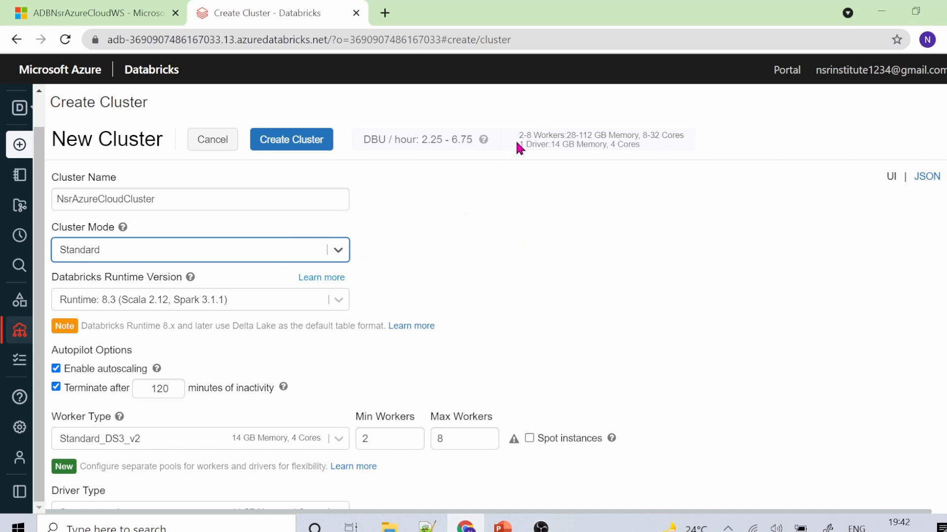
left_click_drag(518, 143, 549, 146)
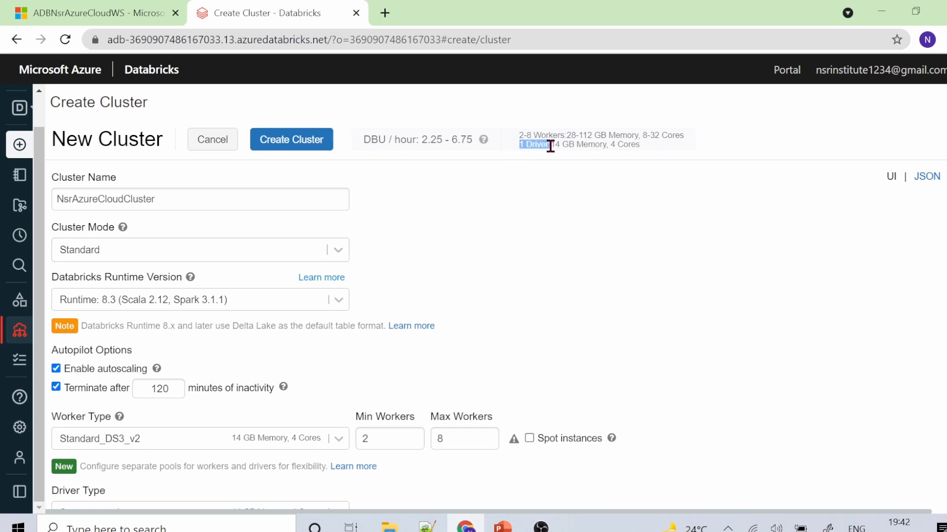
left_click(650, 149)
left_click_drag(645, 146, 614, 145)
left_click_drag(523, 145, 663, 134)
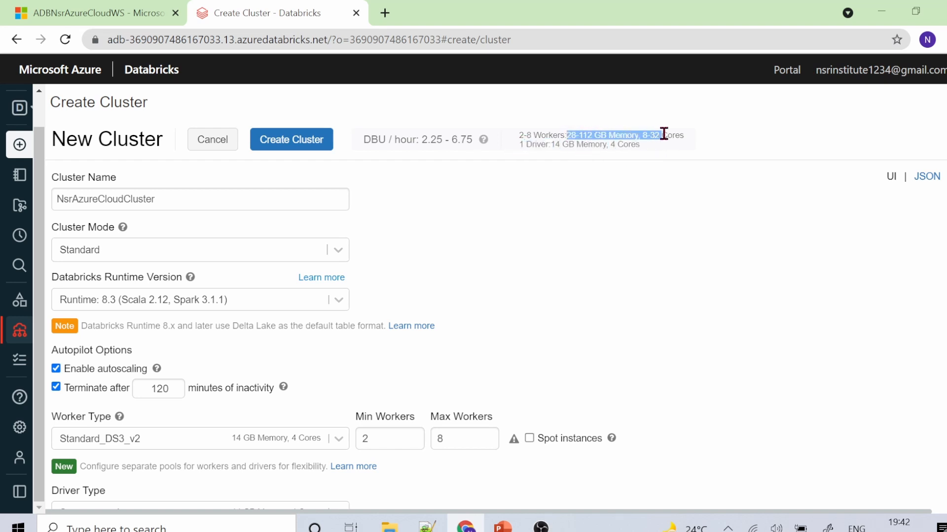
left_click(646, 149)
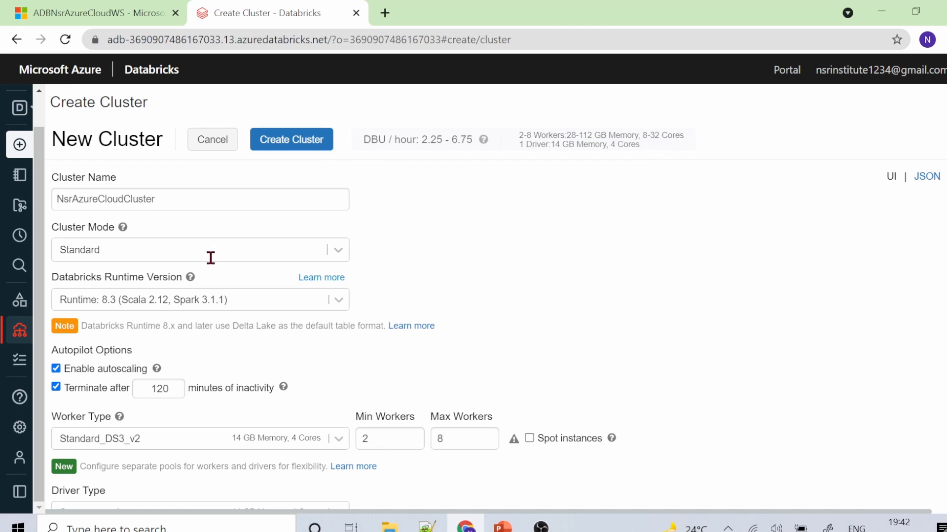
left_click_drag(524, 135, 715, 148)
left_click(566, 135)
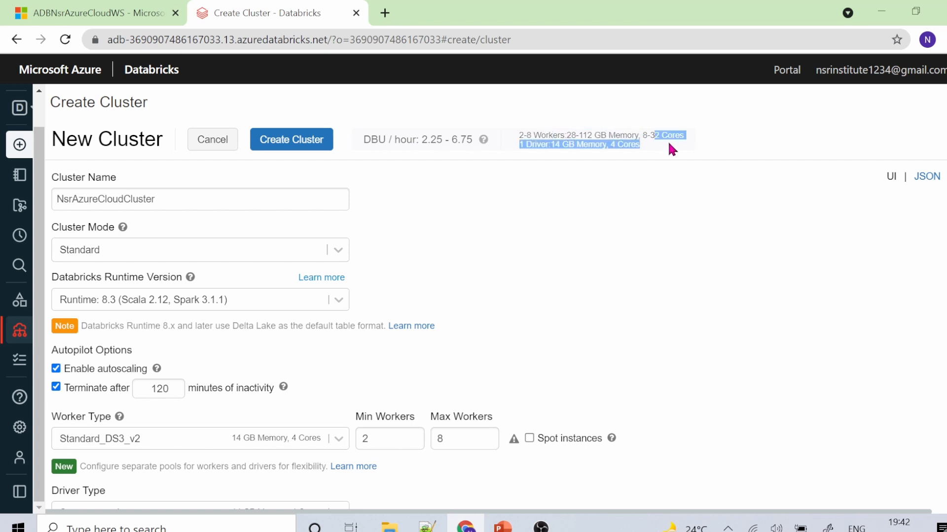
Set the cluster mode to Single Node and check its worker and driver resources
left_click(339, 250)
left_click(205, 306)
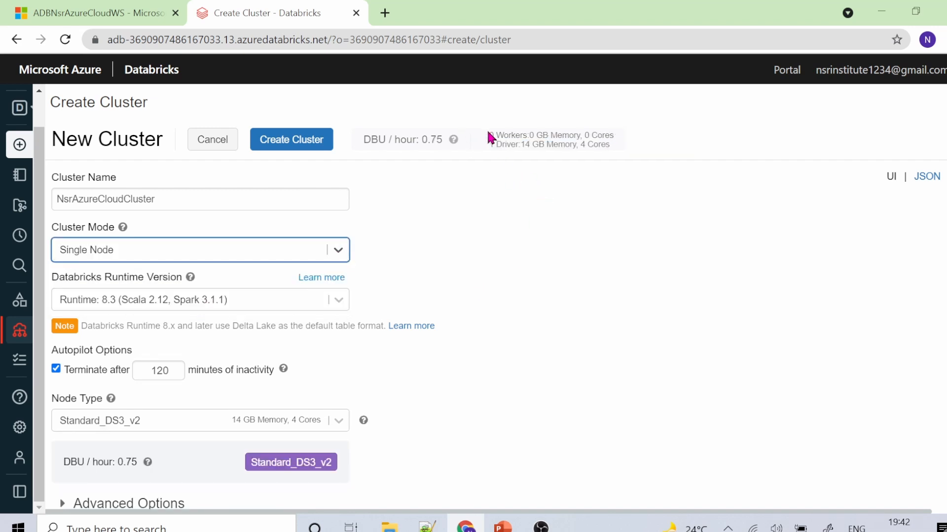
left_click_drag(489, 134, 602, 146)
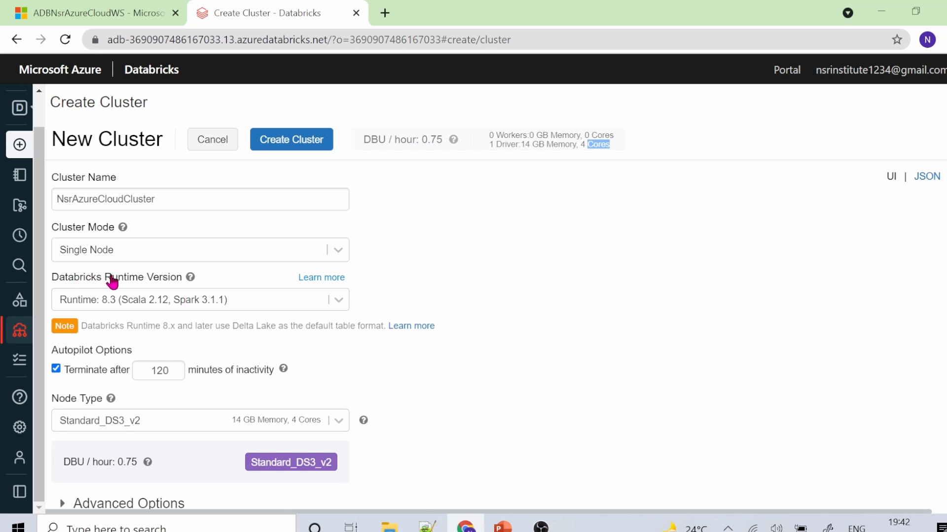
Examine the Databricks runtime help and the available standard runtime versions with their Scala and Spark versions
mouse_move(190, 278)
left_click(338, 300)
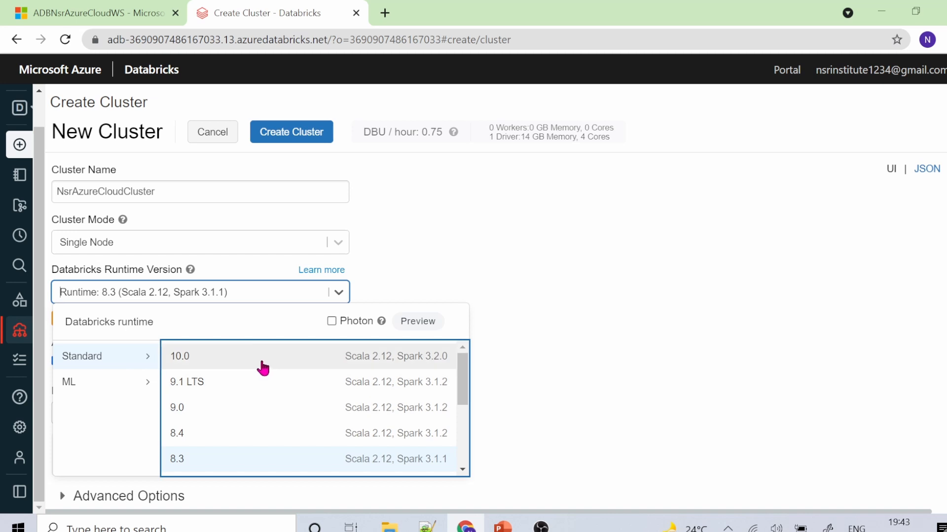
left_click_drag(460, 382, 468, 357)
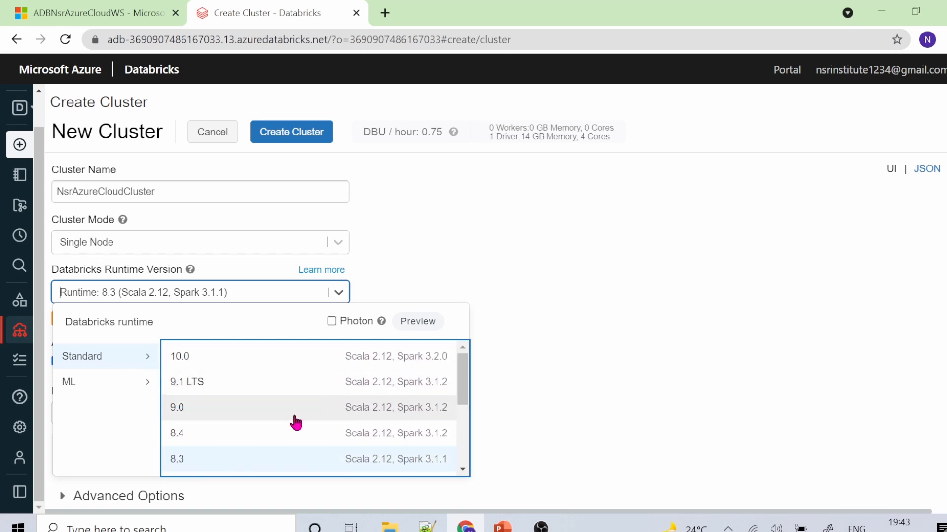
left_click(637, 345)
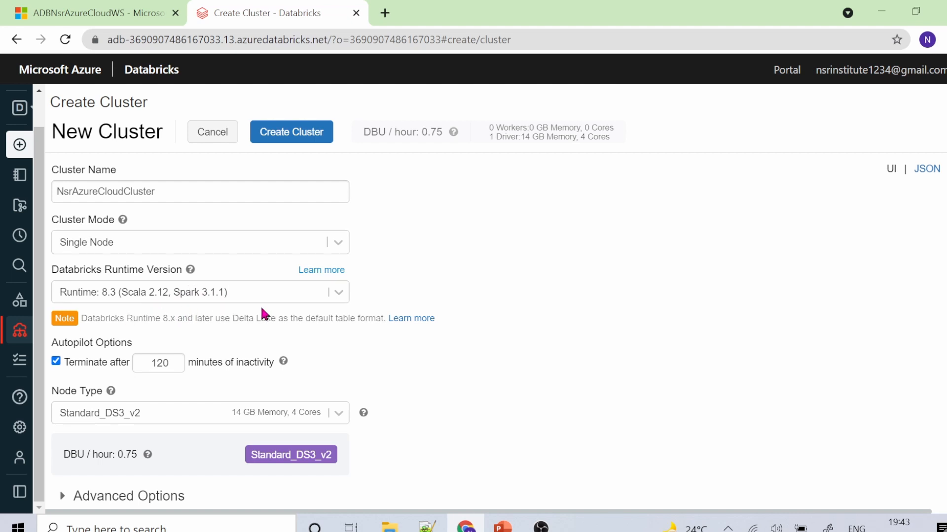
left_click(341, 299)
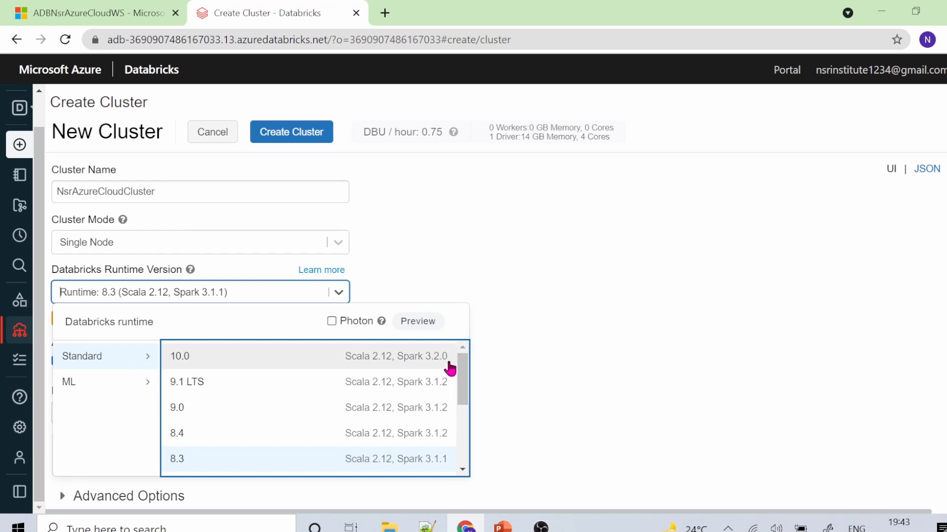
left_click(562, 334)
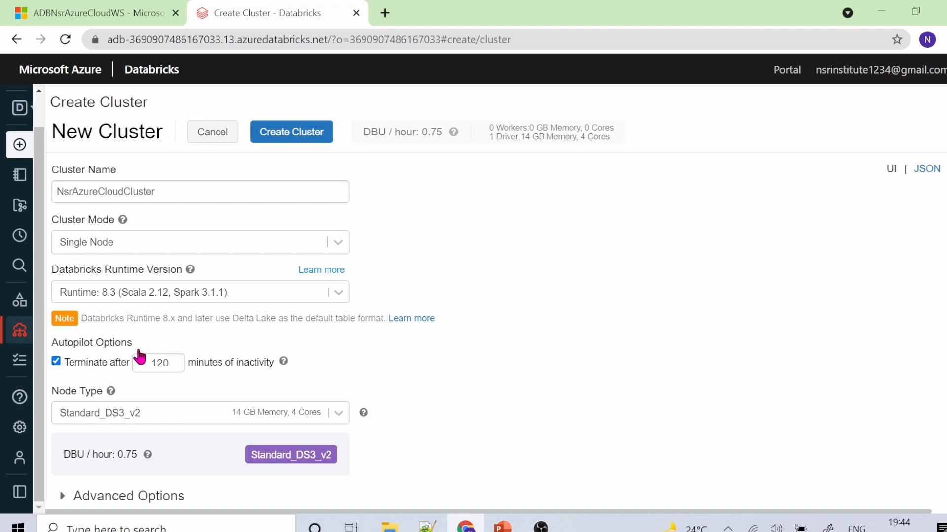
Examine the cluster's inactivity termination time and the help describing automatic termination
mouse_move(283, 361)
left_click(150, 367)
left_click_drag(151, 366, 169, 369)
left_click(157, 379)
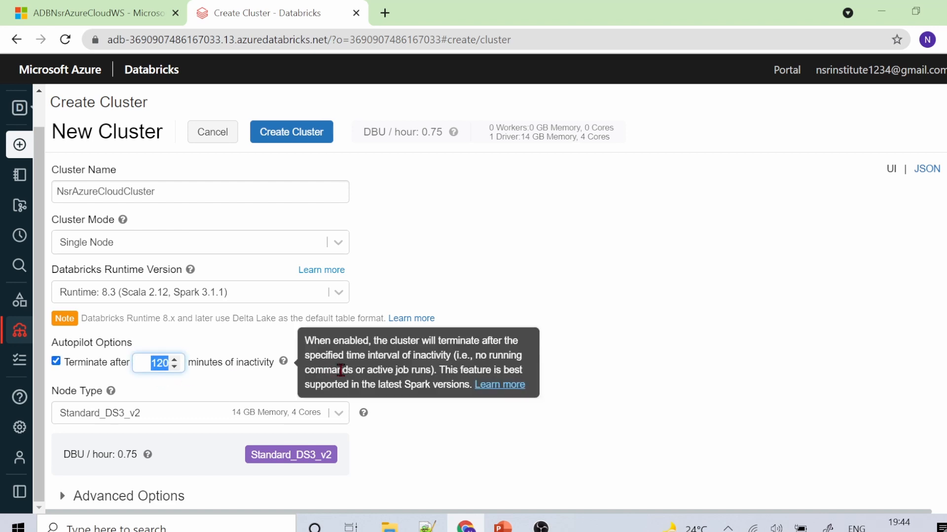
Set the cluster to terminate after 10 minutes of inactivity
left_click(662, 362)
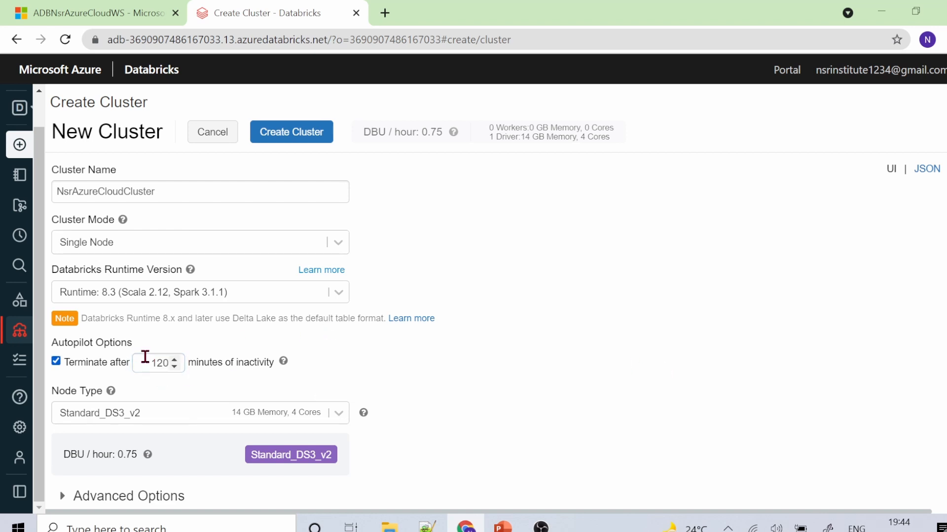
left_click_drag(143, 362, 183, 362)
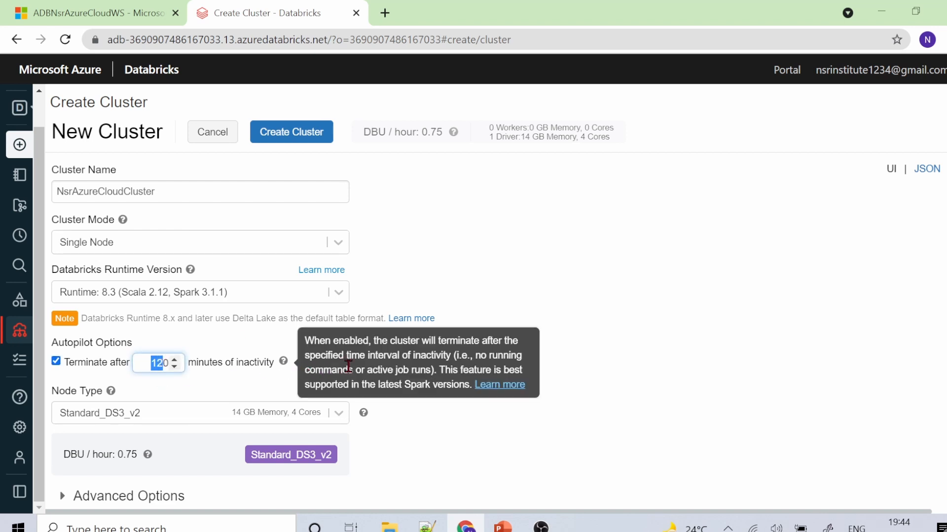
left_click(614, 366)
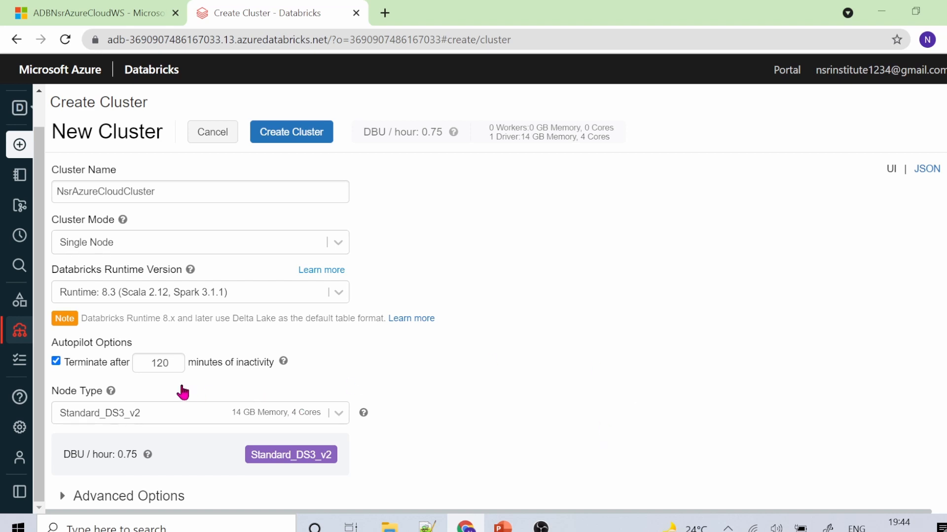
left_click(155, 364)
double_click(155, 363)
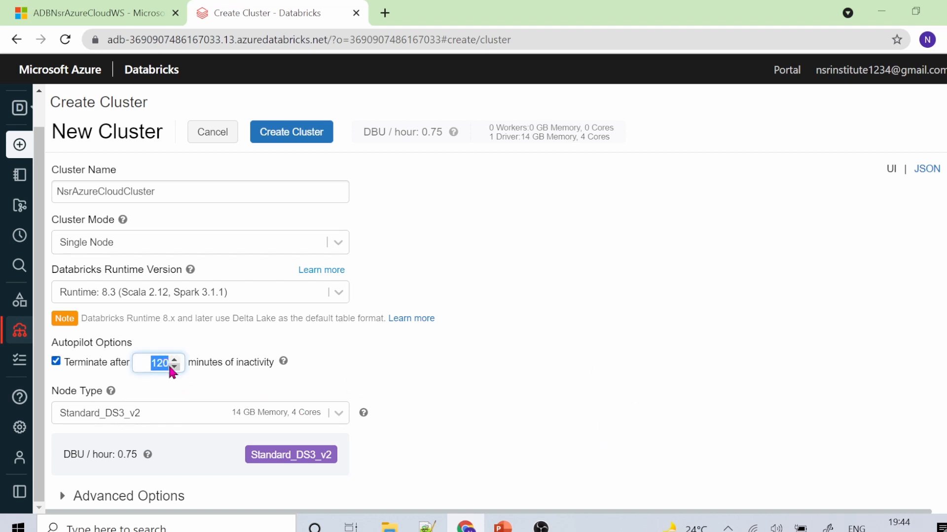
key("BackSpace")
type("10")
Examine the available node types with their memory and core counts
left_click(338, 417)
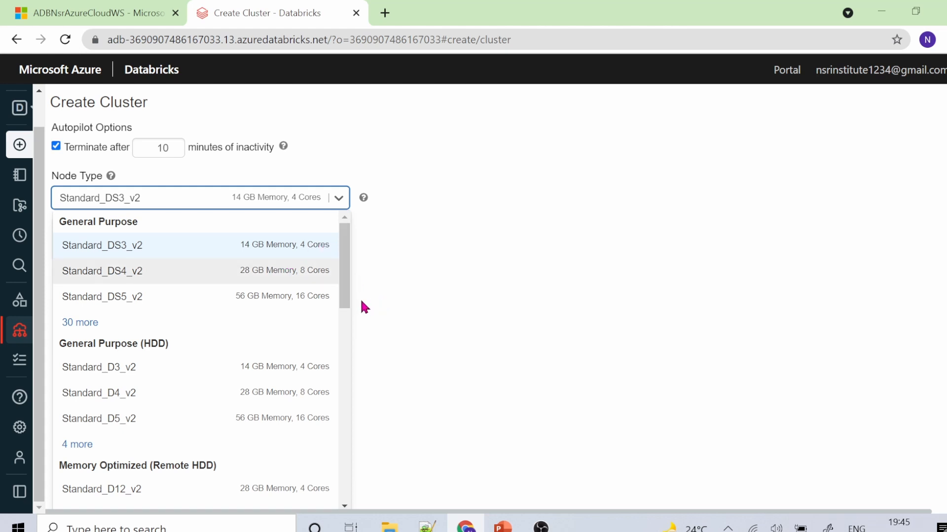
left_click_drag(345, 282, 349, 259)
scroll(469, 268, "up", 4)
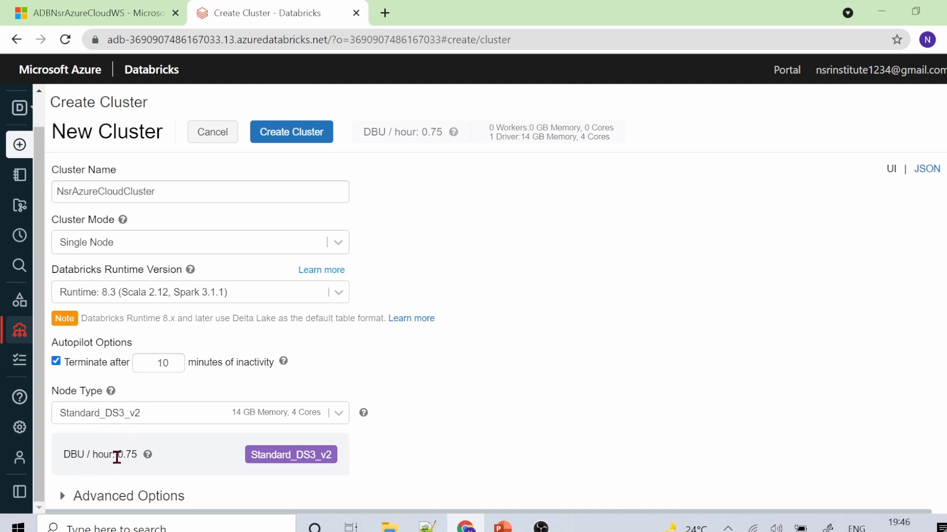
Check the cluster's hourly DBU rate and create the cluster
left_click_drag(117, 457, 138, 454)
left_click(174, 461)
left_click(298, 138)
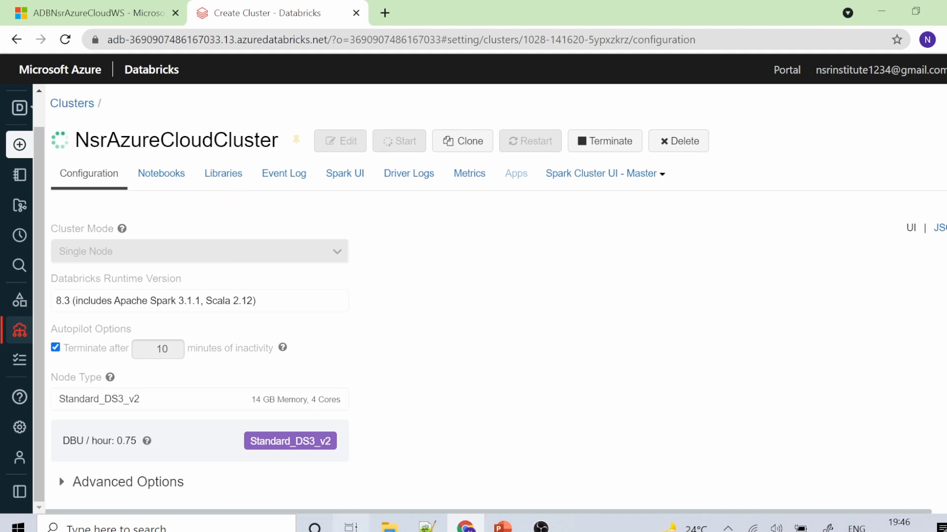
Duplicate the cluster page in a new browser tab and start creating a notebook there
right_click(246, 12)
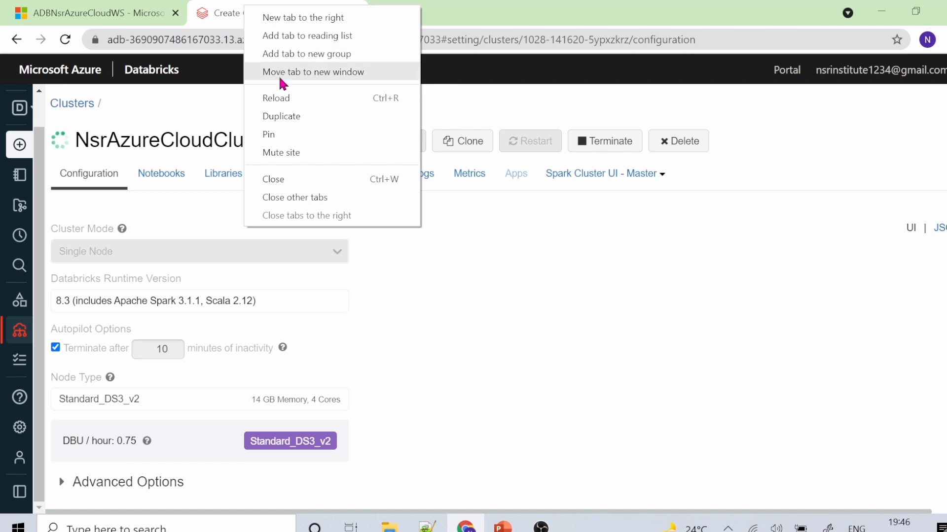
left_click(282, 117)
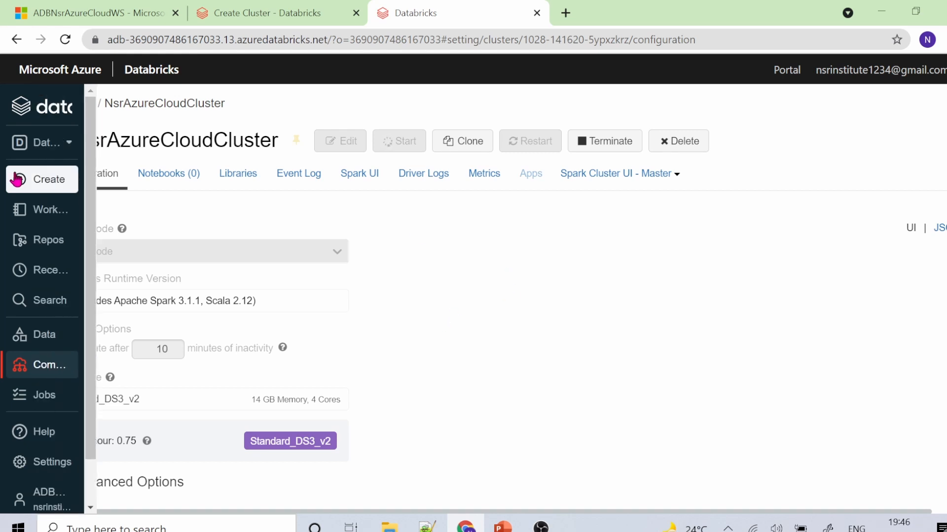
left_click(37, 185)
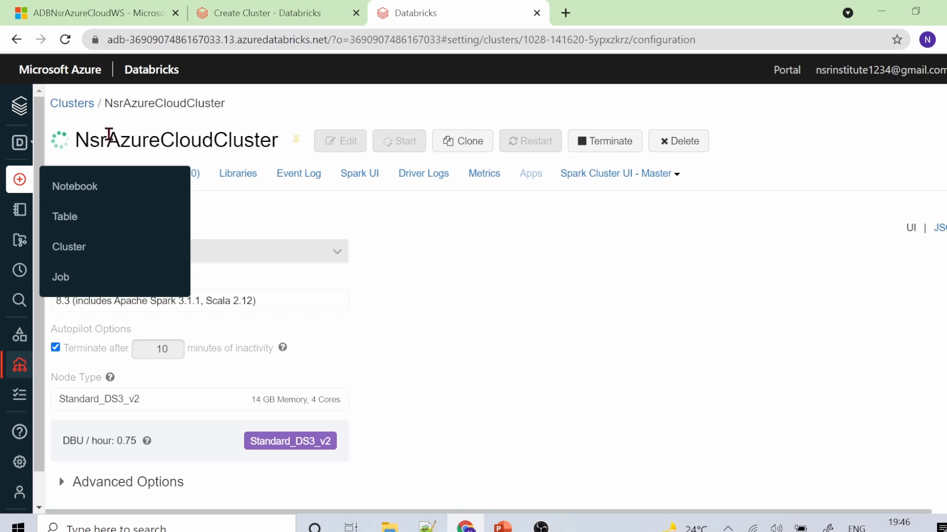
left_click(182, 198)
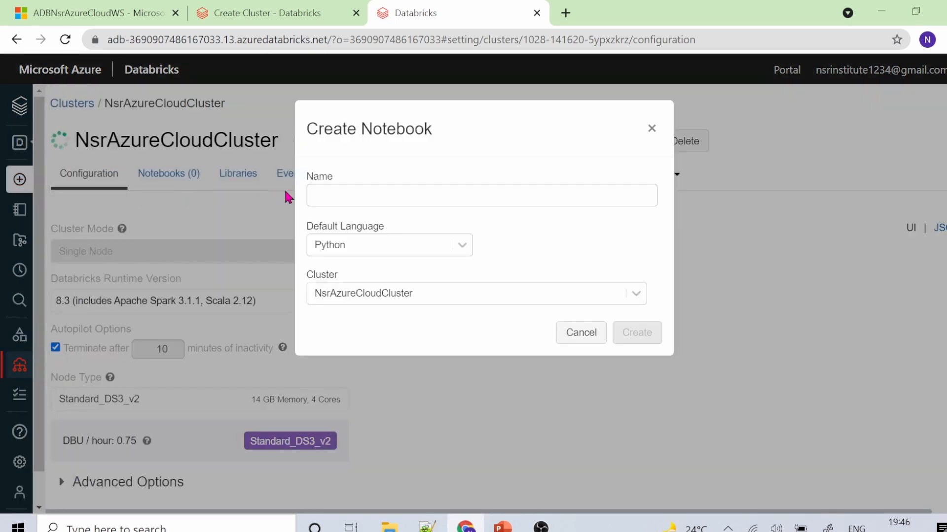
Name the new notebook SampleNB and choose Python as its default language
left_click(344, 190)
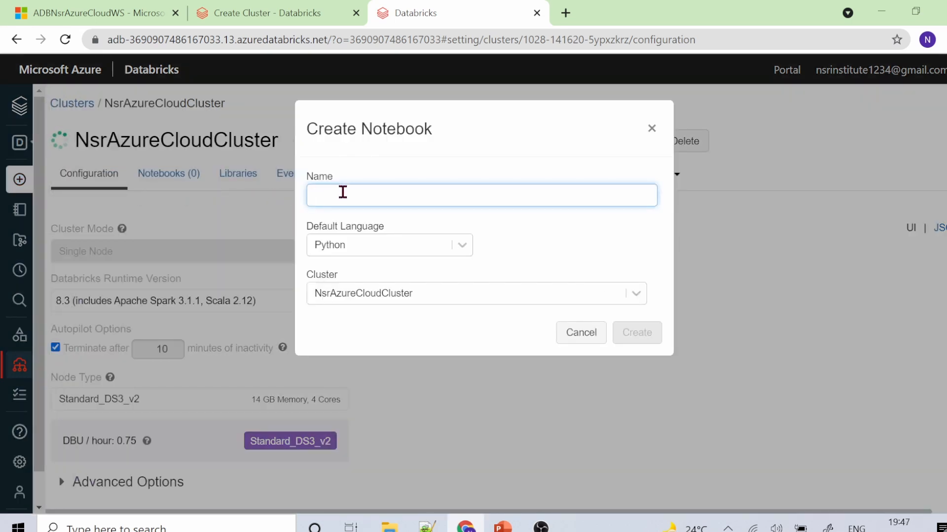
type("Sampl")
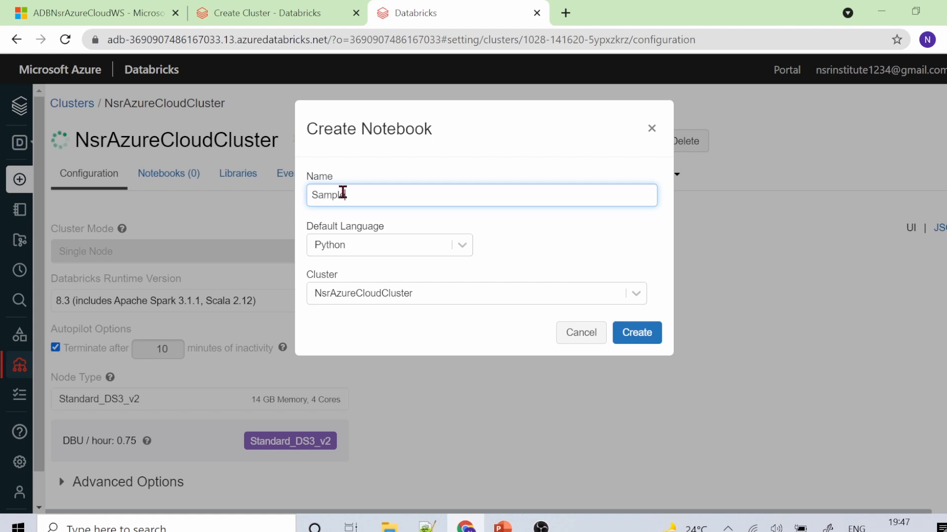
type("eNB")
left_click(456, 246)
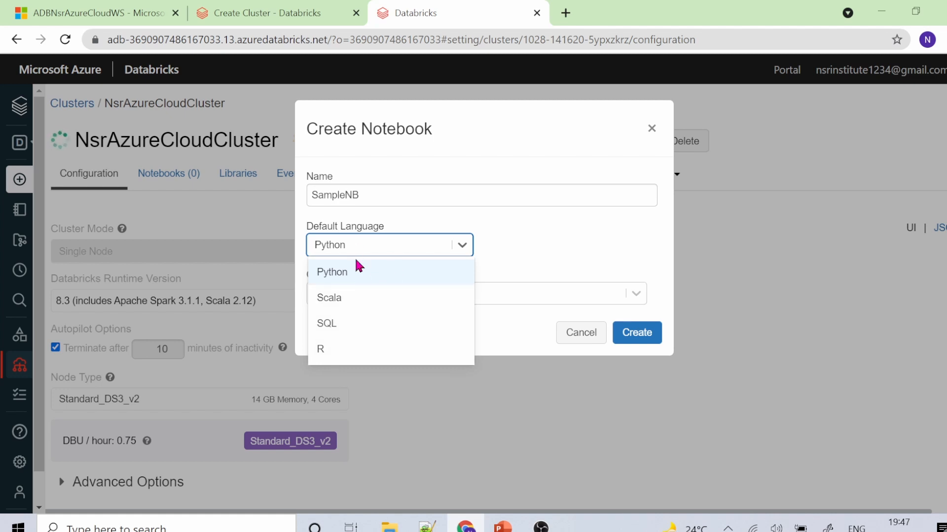
left_click(381, 271)
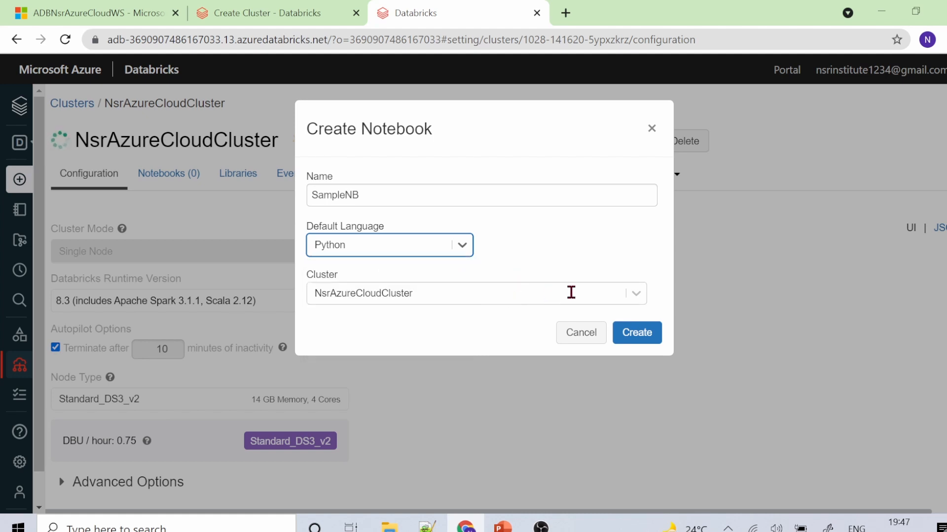
Select NsrAzureCloudCluster as the notebook's cluster and create the notebook
left_click(641, 297)
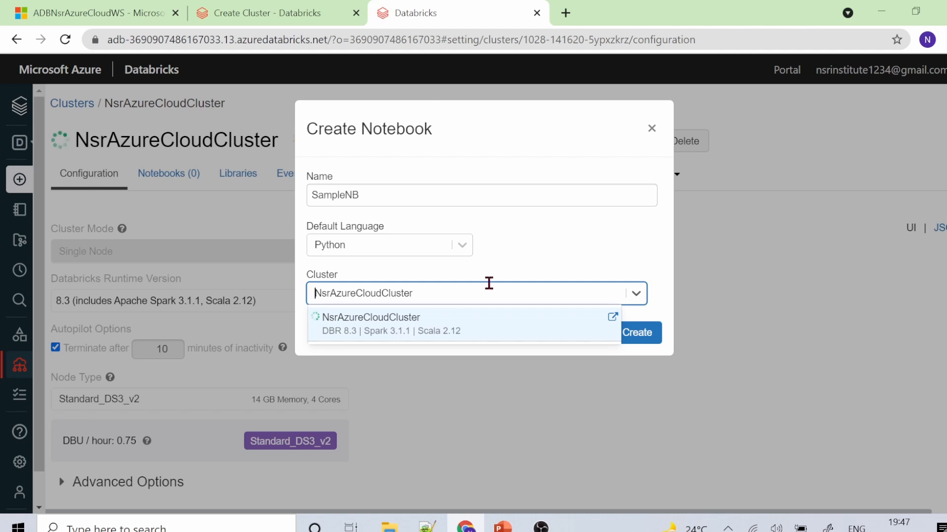
left_click(519, 256)
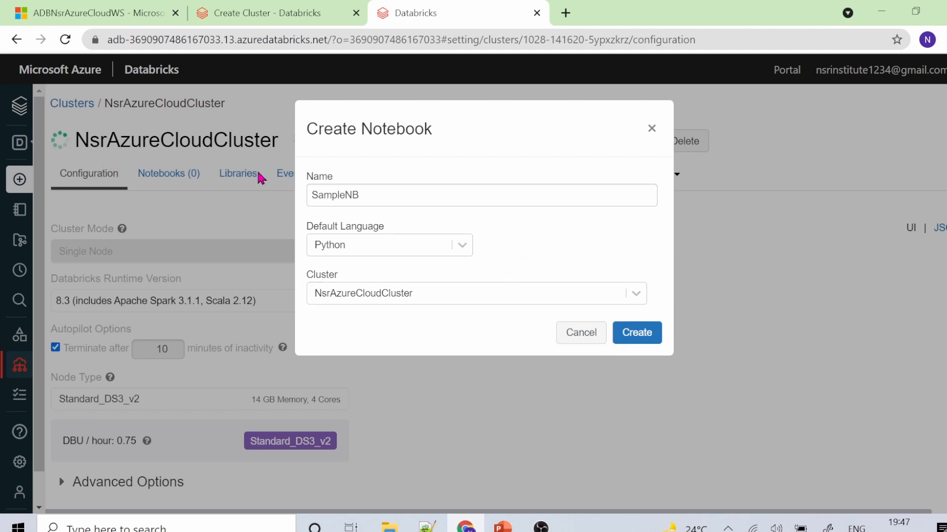
left_click(432, 292)
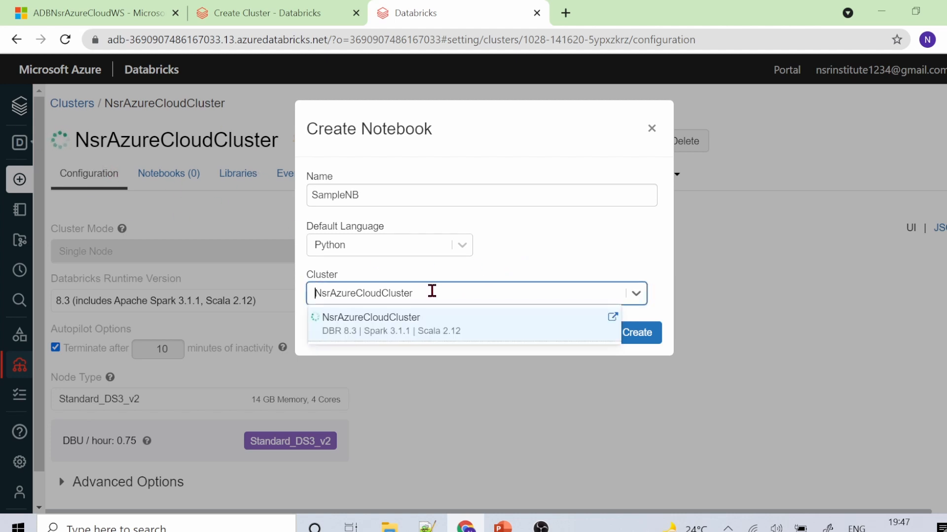
left_click(436, 325)
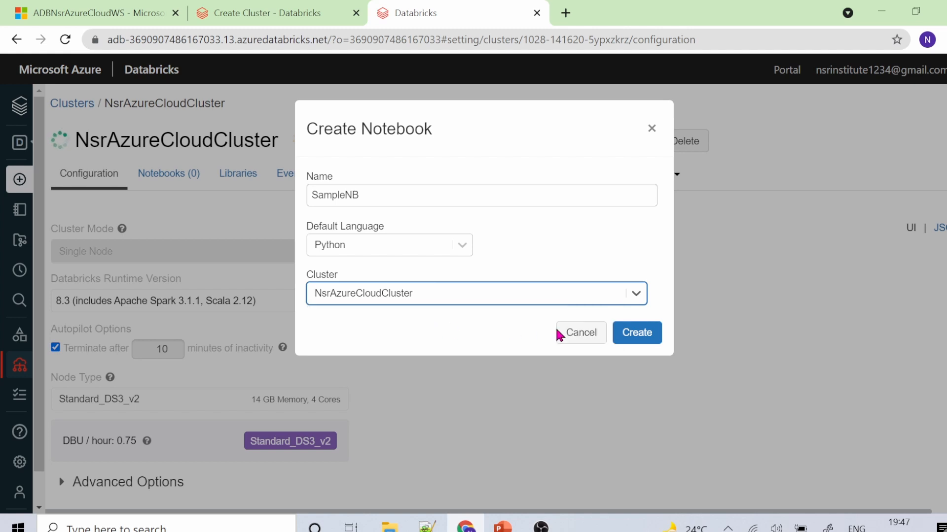
left_click(633, 331)
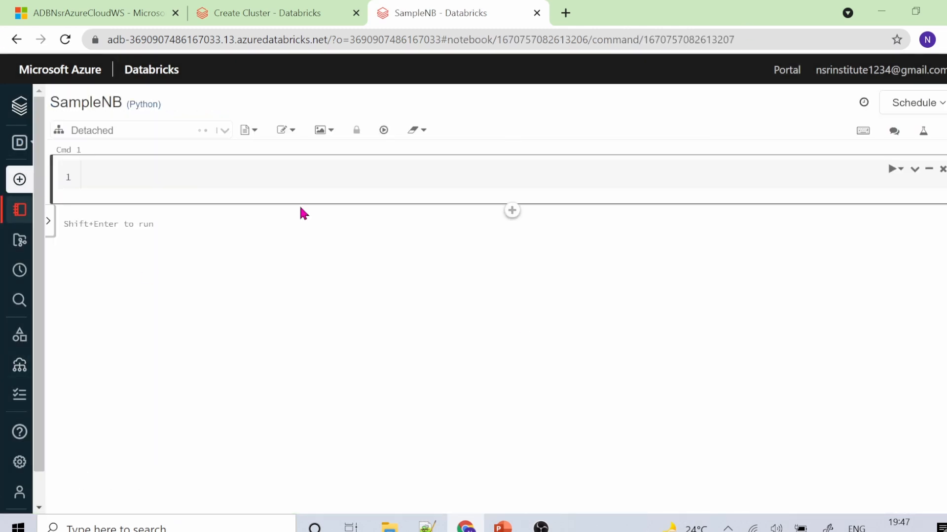
Write four lines of Python in the first cell: a = 10, b = 20, c = a+b and display(c)
left_click(283, 169)
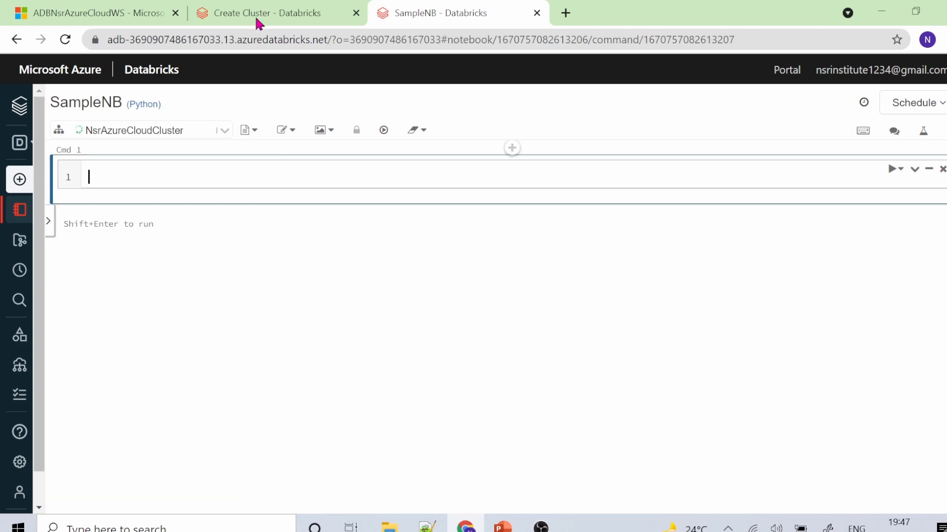
left_click(358, 498)
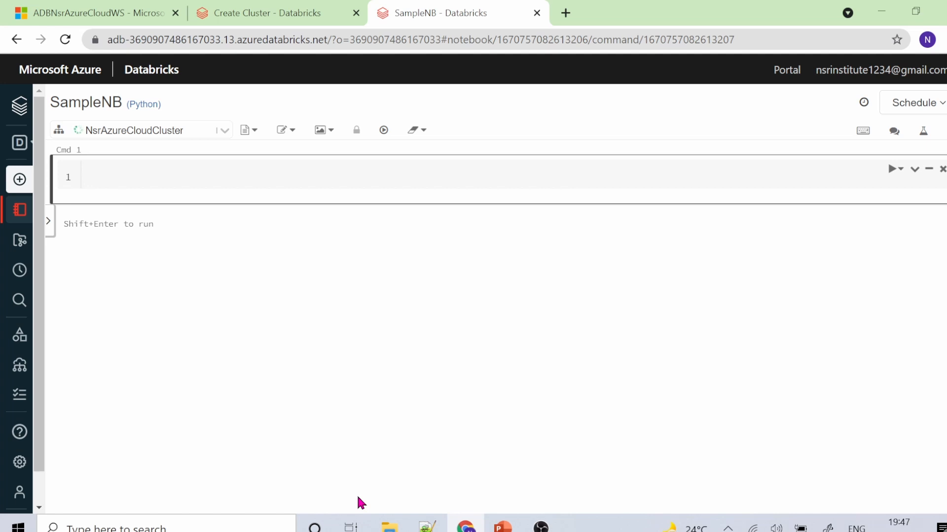
left_click(151, 178)
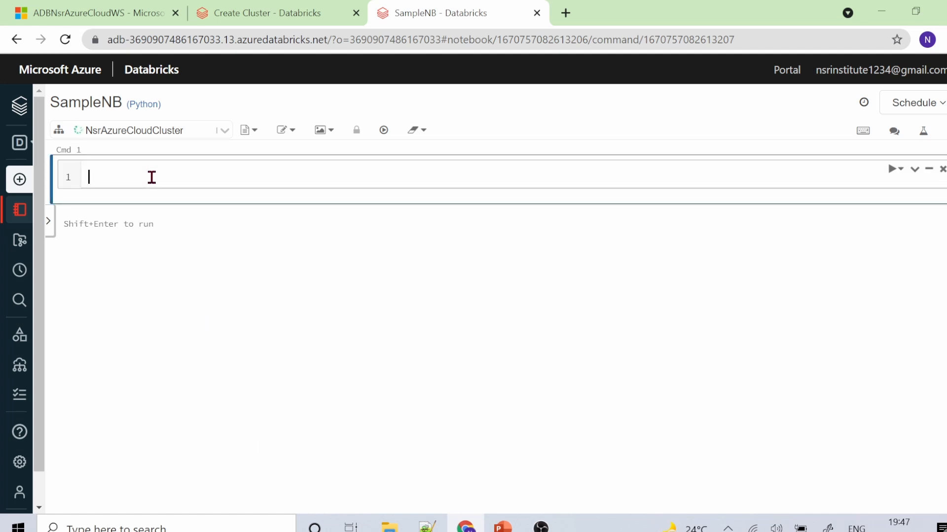
type("a = 10")
key("BackSpace")
key("Return")
type("b ")
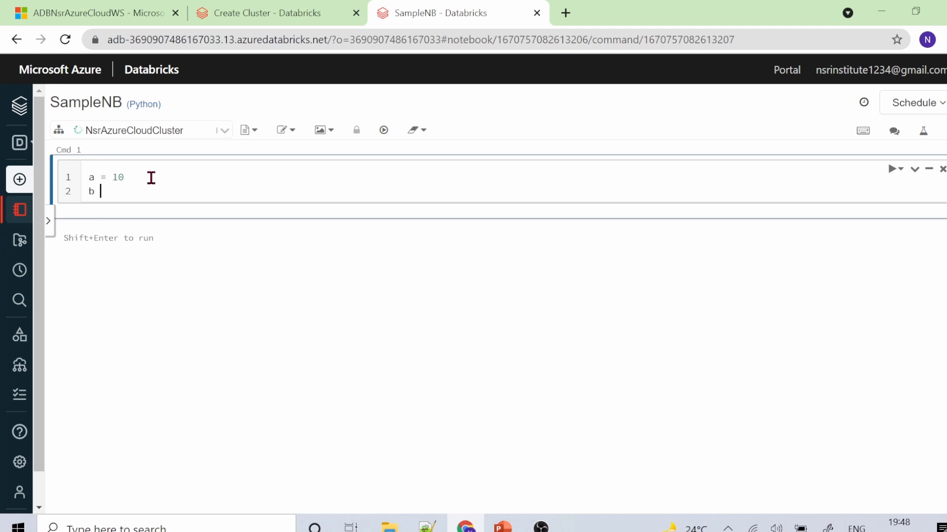
type("= 20")
key("Return")
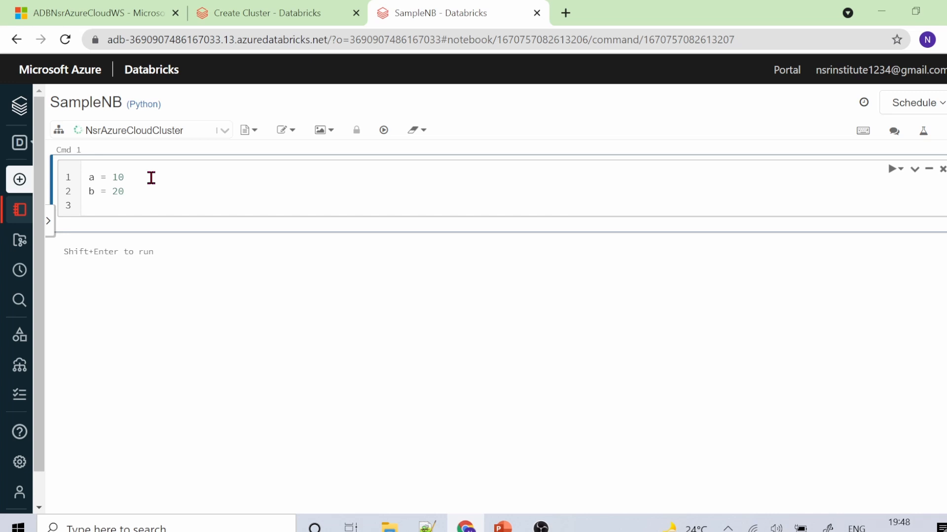
type("c = a+b")
key("Return")
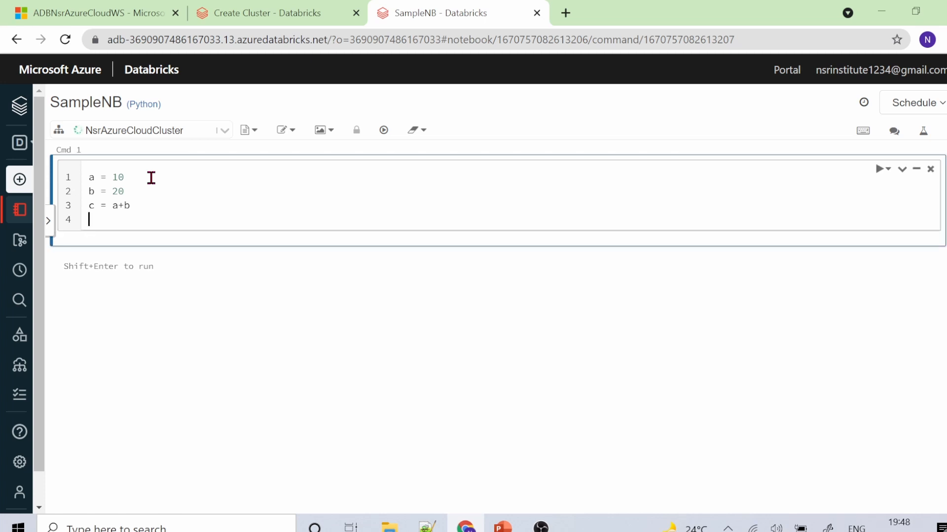
type("display(")
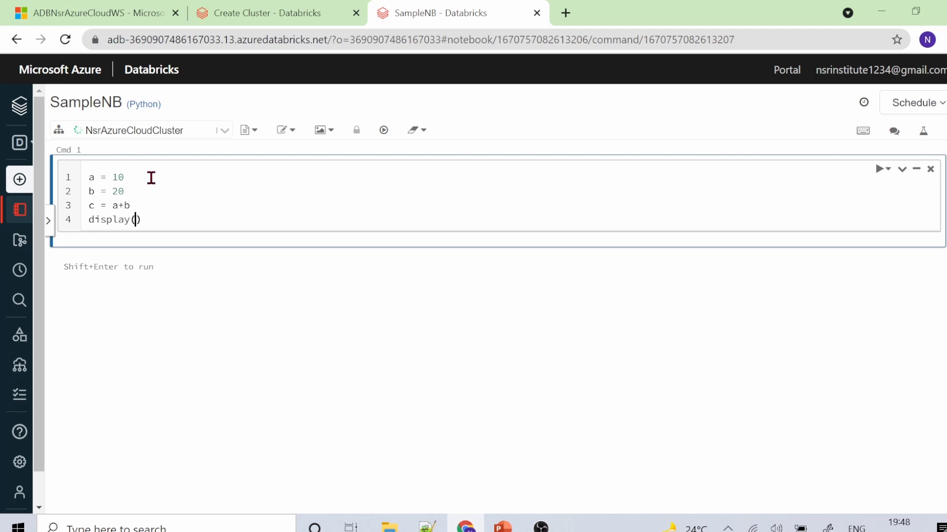
type("c")
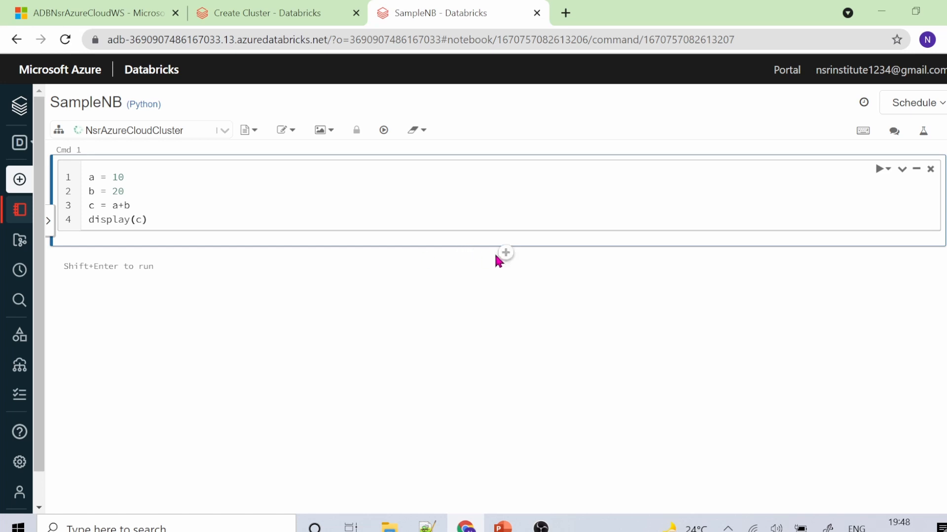
Add an empty cell below the first one and run the first cell
left_click(505, 253)
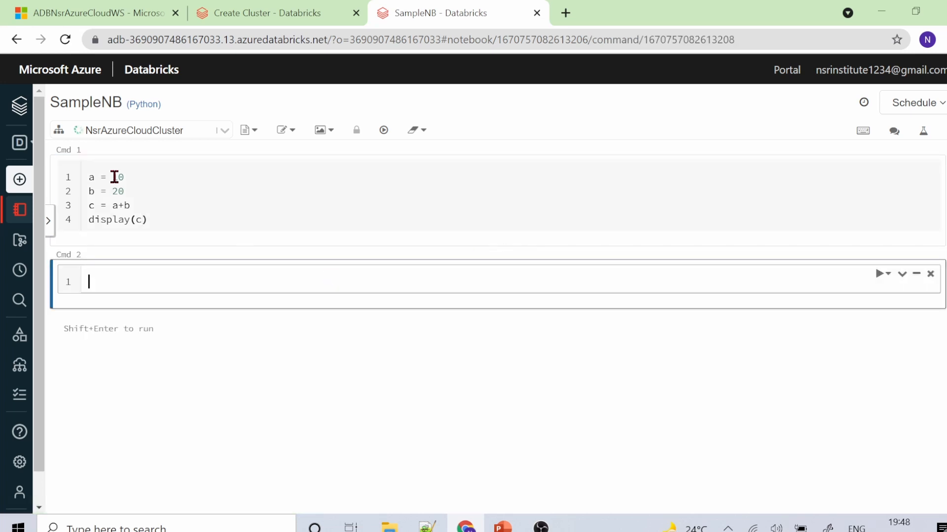
left_click(89, 175)
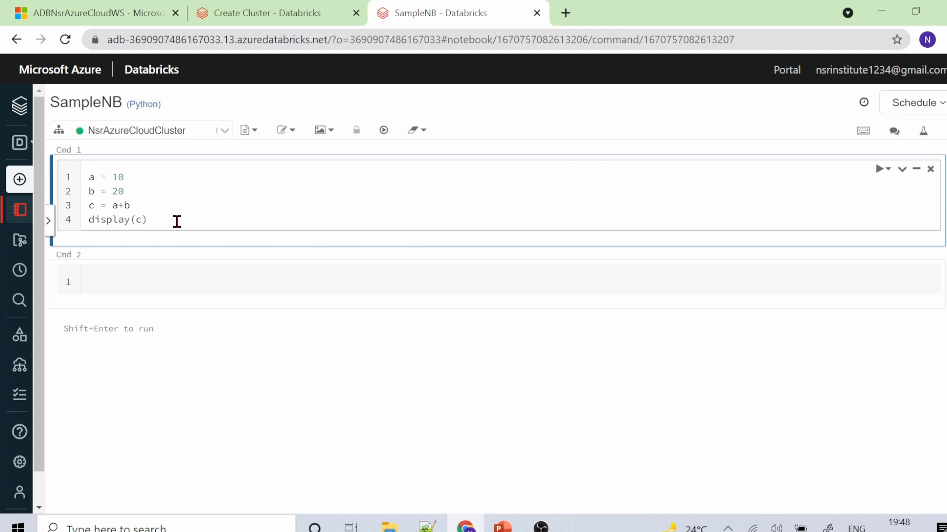
left_click(177, 221)
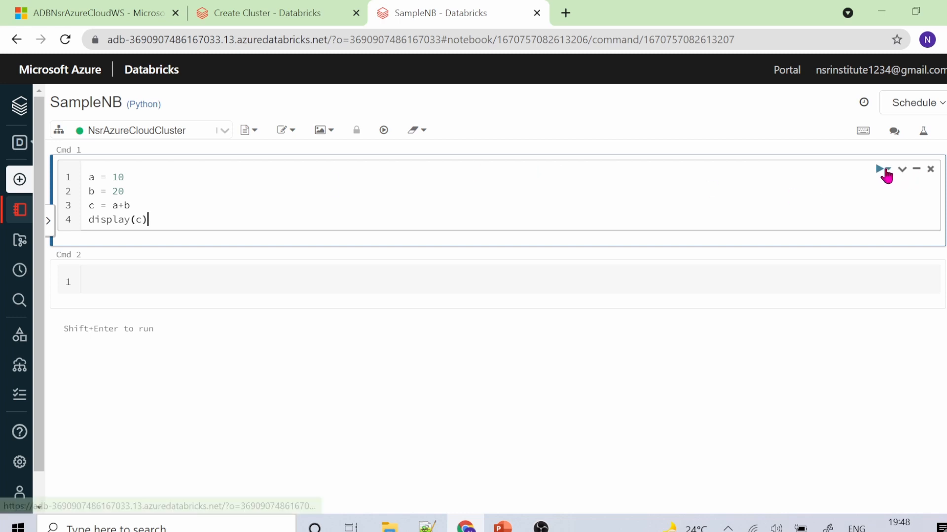
left_click(886, 170)
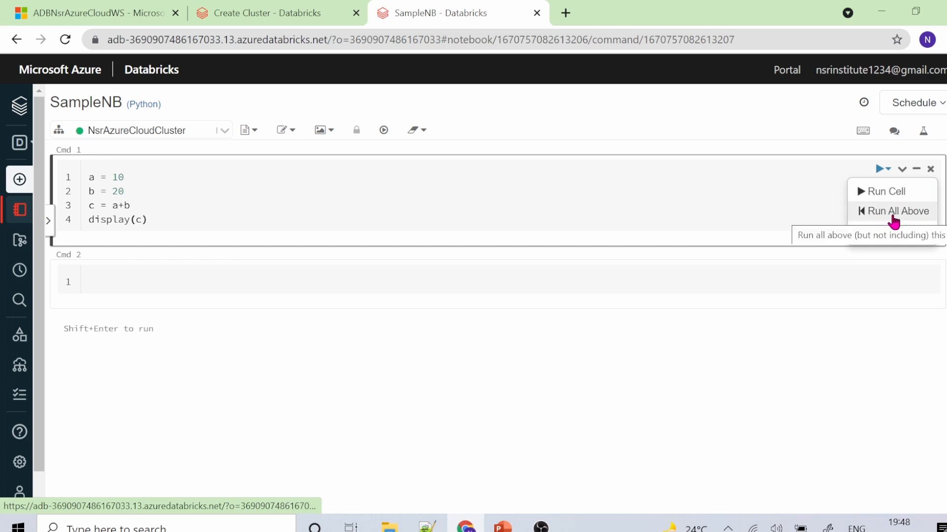
left_click(620, 219)
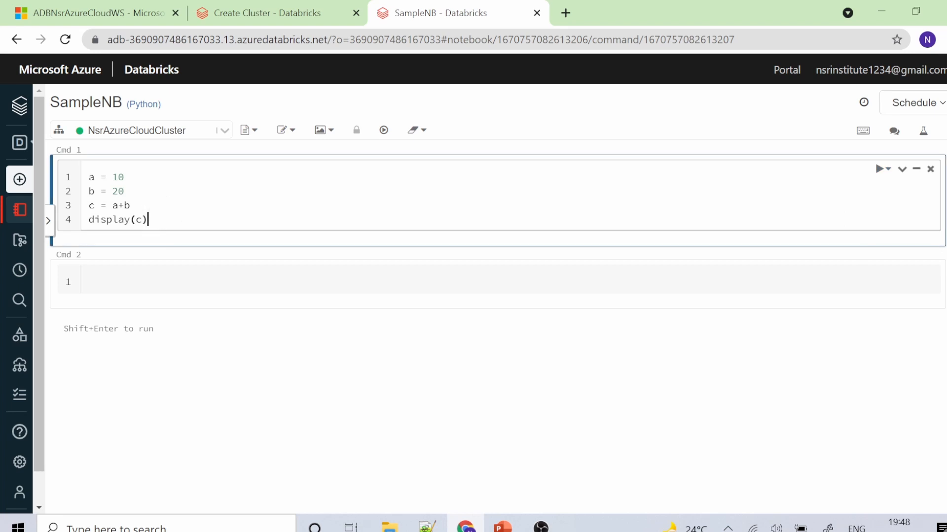
key("shift+Return")
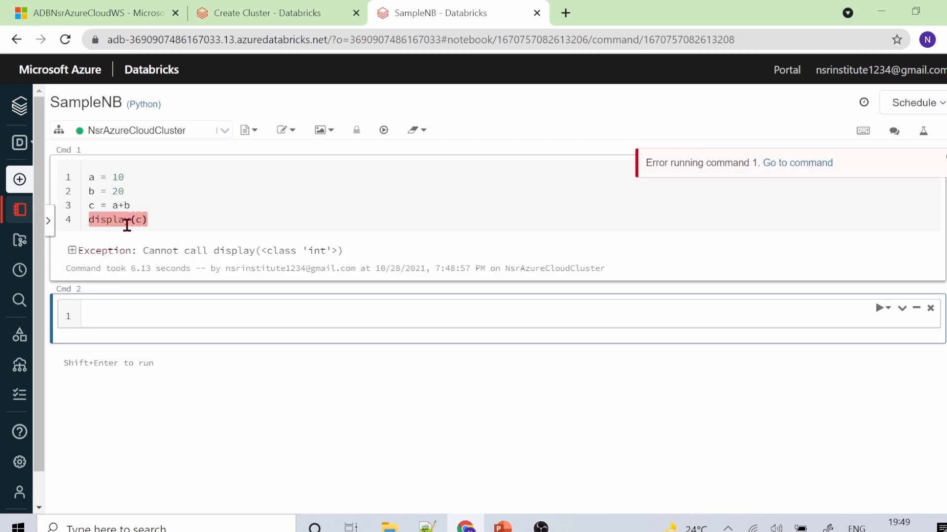
Replace display(c) with print(c) on the last line of the first cell and rerun the cell
left_click(206, 217)
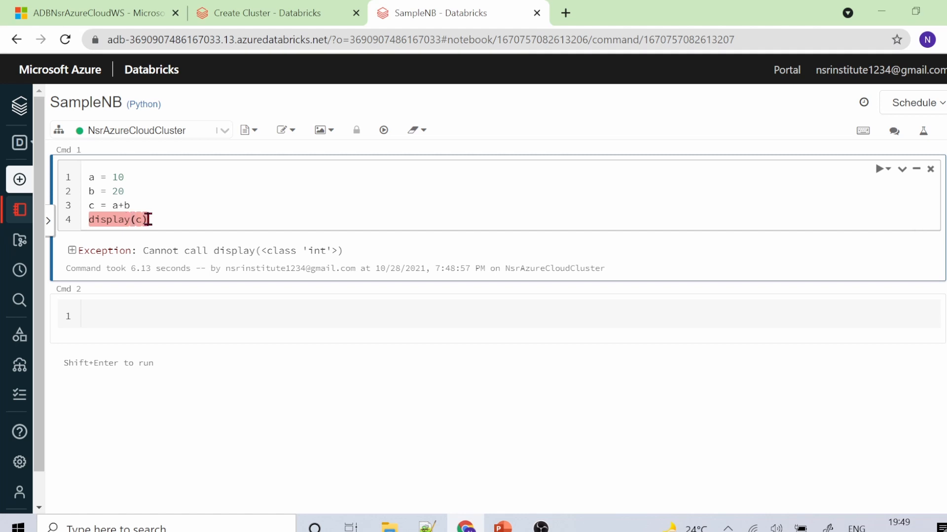
key("BackSpace")
key("BackSpace")
key("BackSpace")
key("BackSpace")
key("BackSpace")
key("BackSpace")
key("BackSpace")
key("BackSpace")
key("BackSpace")
key("BackSpace")
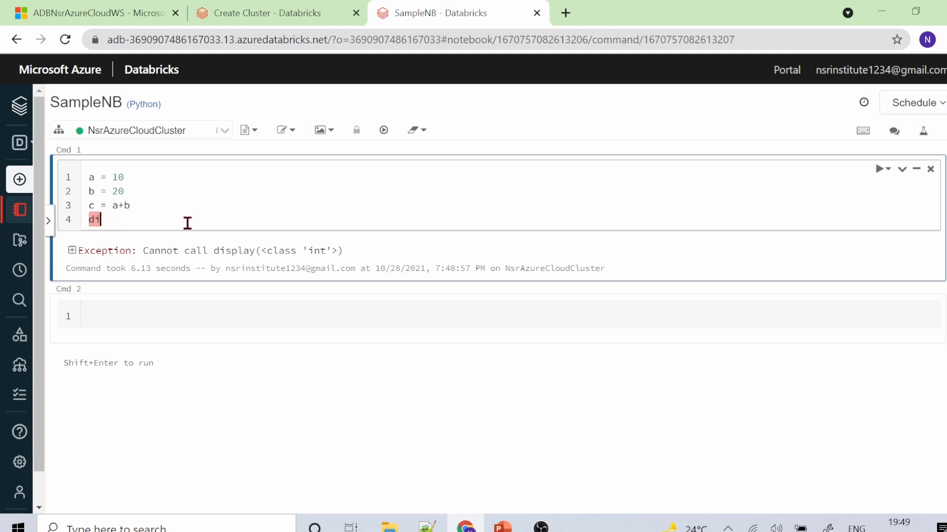
type("print(c")
key("shift+Return")
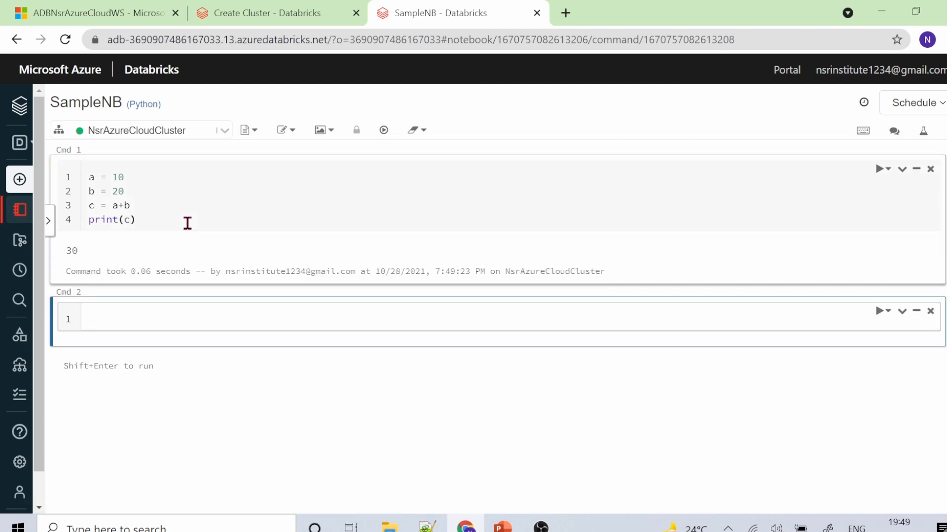
left_click_drag(84, 254, 63, 262)
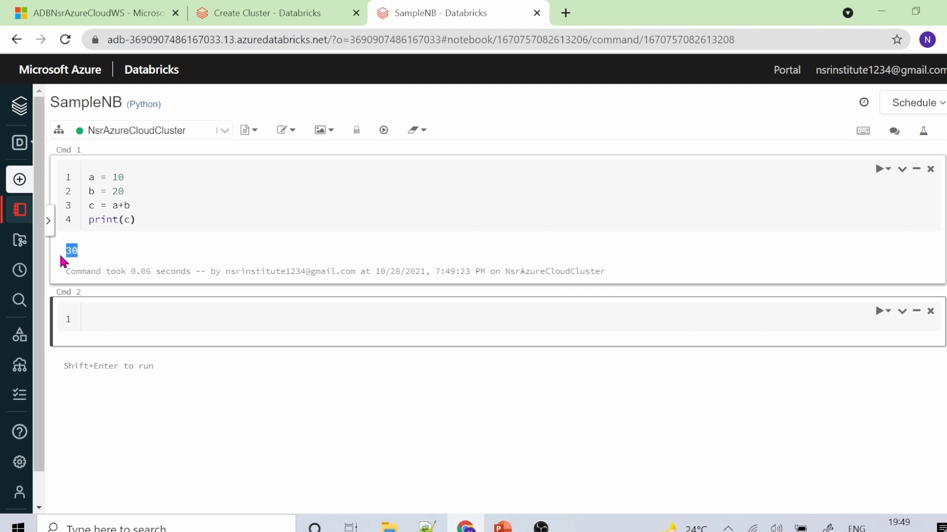
left_click(190, 220)
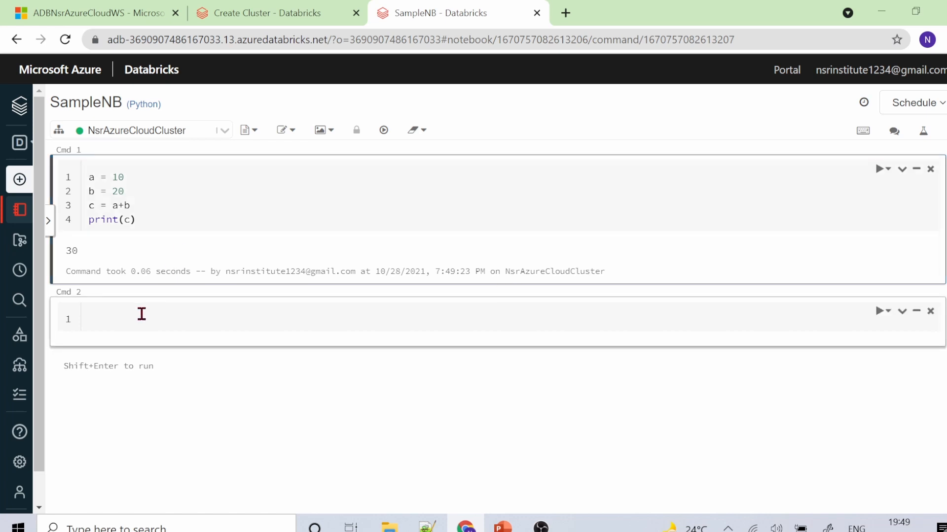
Write %sql followed by select current_timestamp; on the line below it in the second cell, and run the cell
left_click(141, 312)
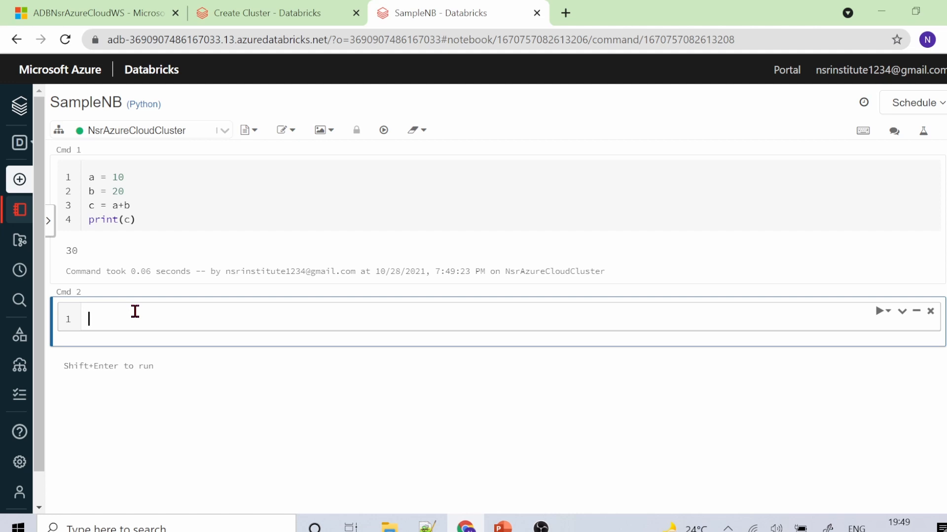
type("select current_times")
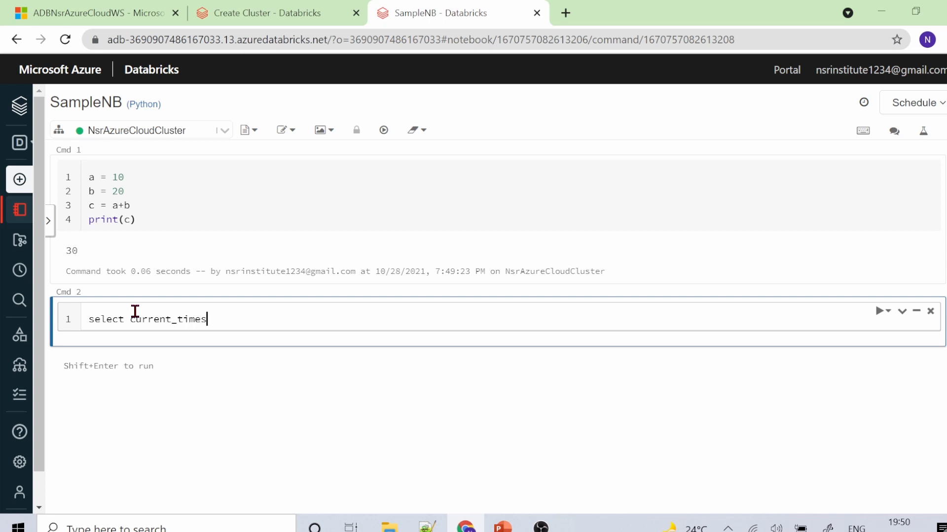
type("tamp;")
left_click(86, 320)
key("Return")
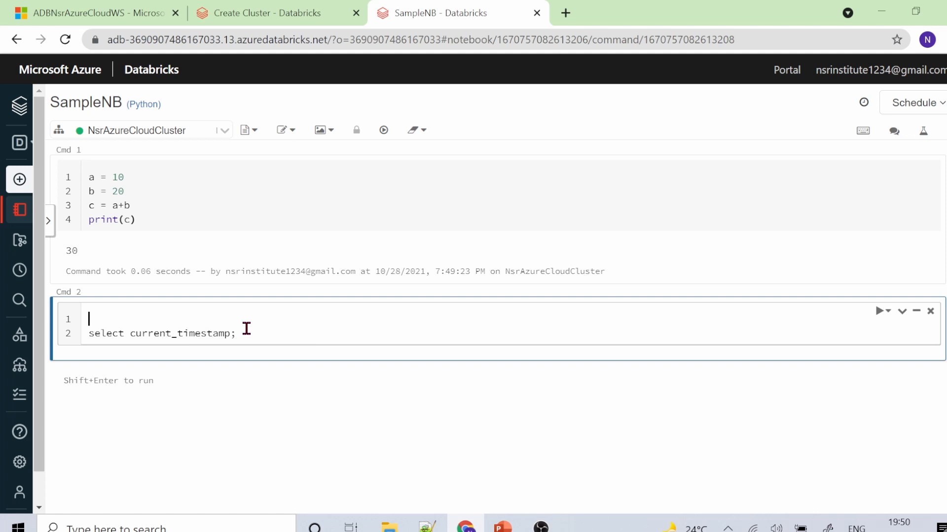
left_click_drag(266, 332, 63, 333)
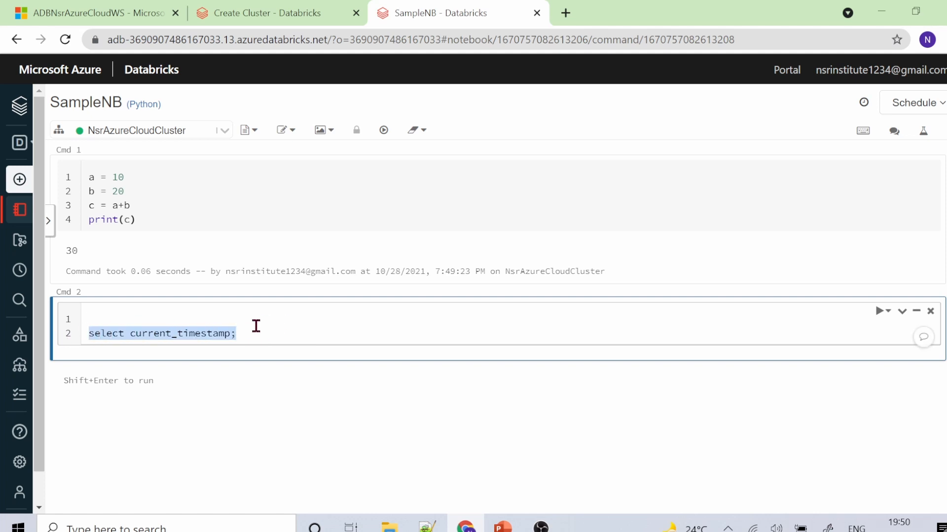
left_click(256, 332)
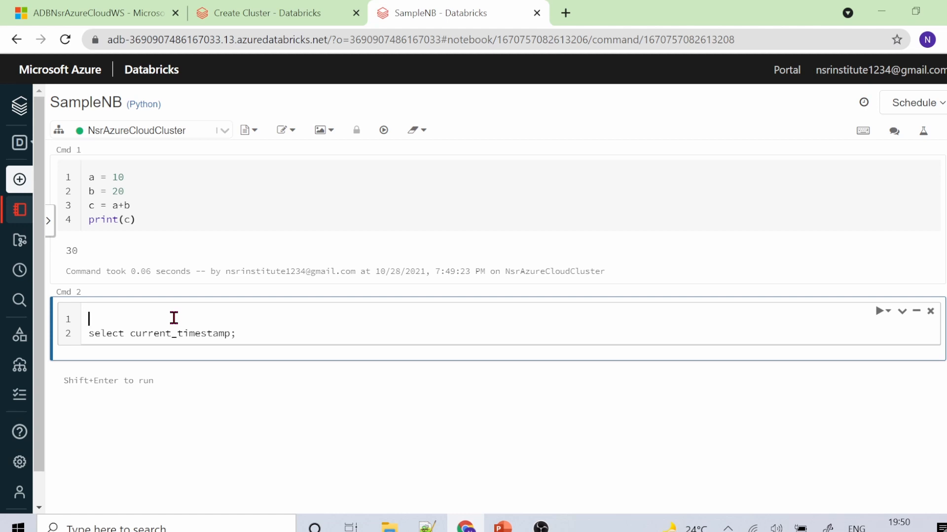
type("%sql")
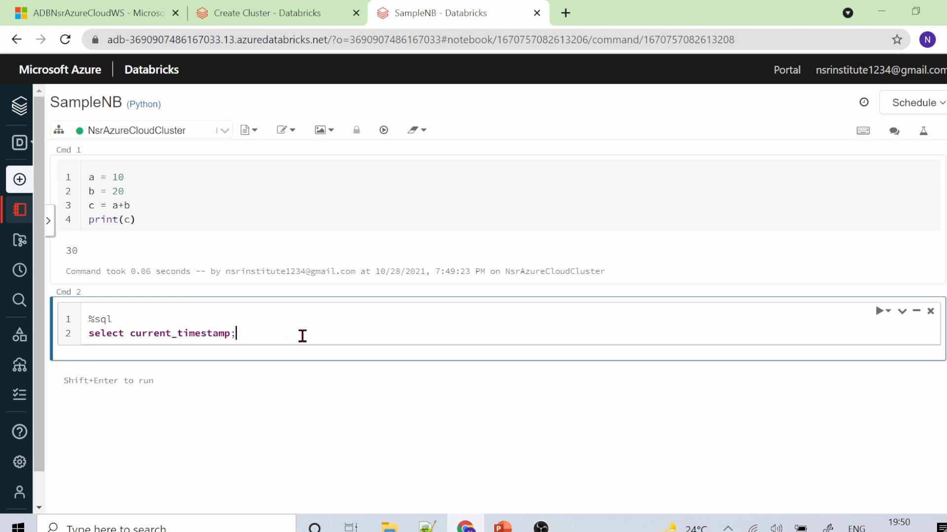
key("shift+Return")
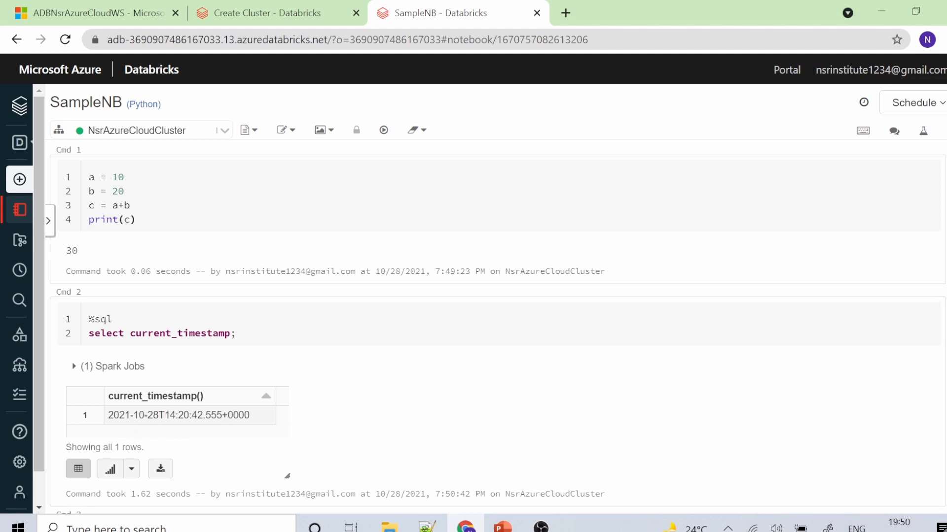
Write a %scala line in the third cell, followed by val a = 10, val b = 40 and val c = a + b
scroll(502, 367, "down", 3)
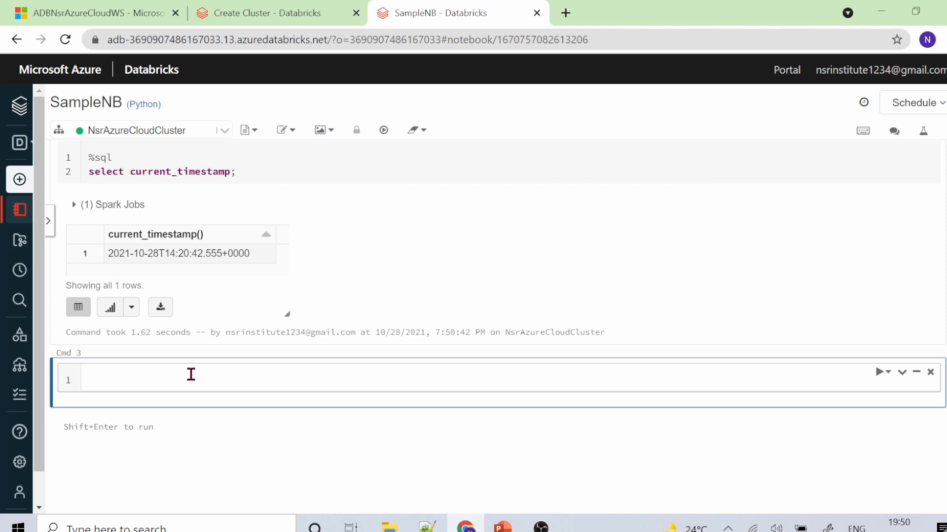
type("%scala")
key("Return")
type("val ")
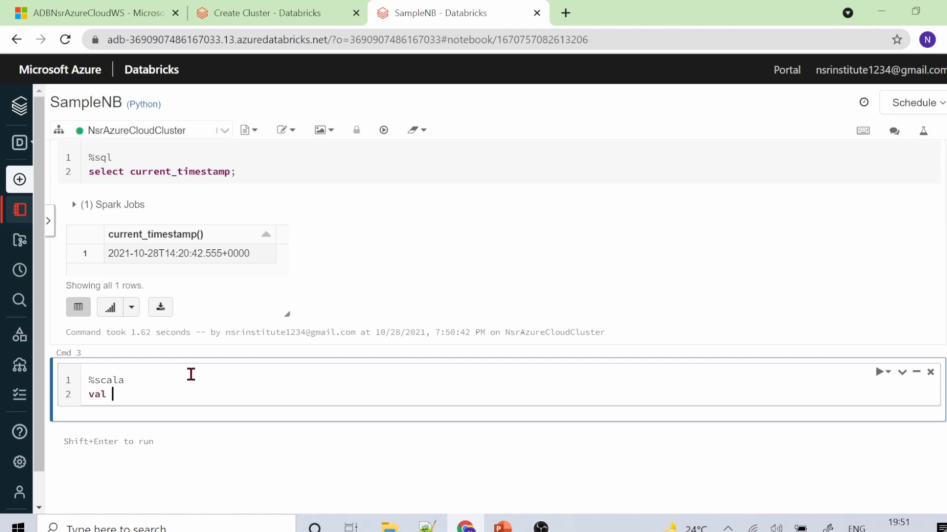
type("a = 10")
key("Return")
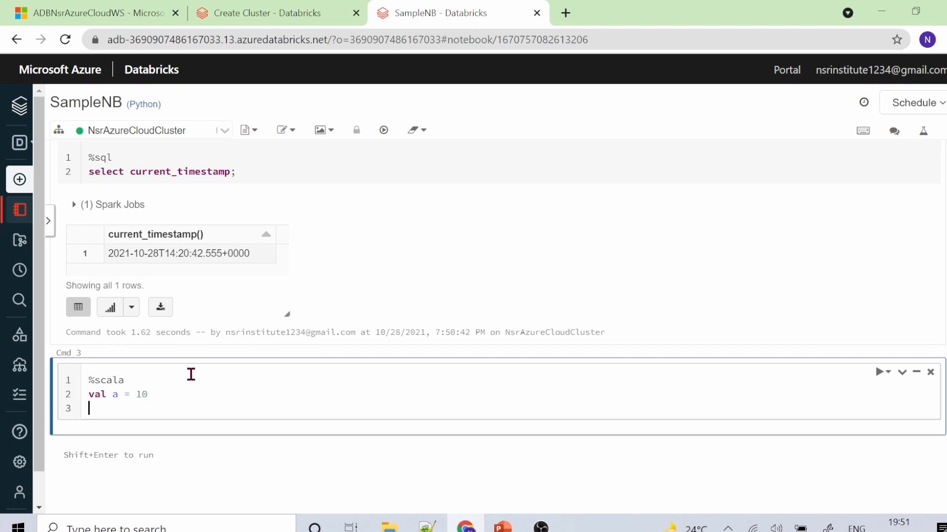
type("val ")
type("b ")
type("= 10")
key("BackSpace")
key("BackSpace")
type("40")
key("Return")
type("va")
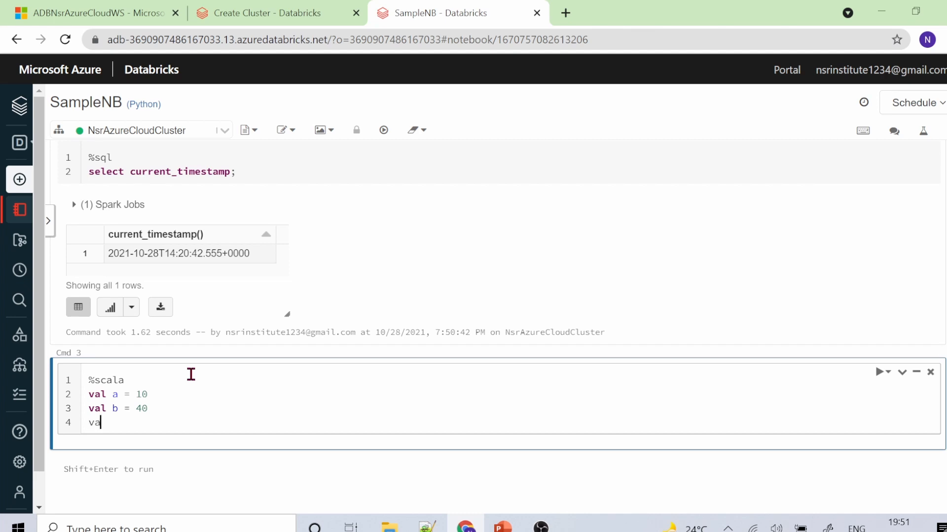
type("l c = a + b")
key("Return")
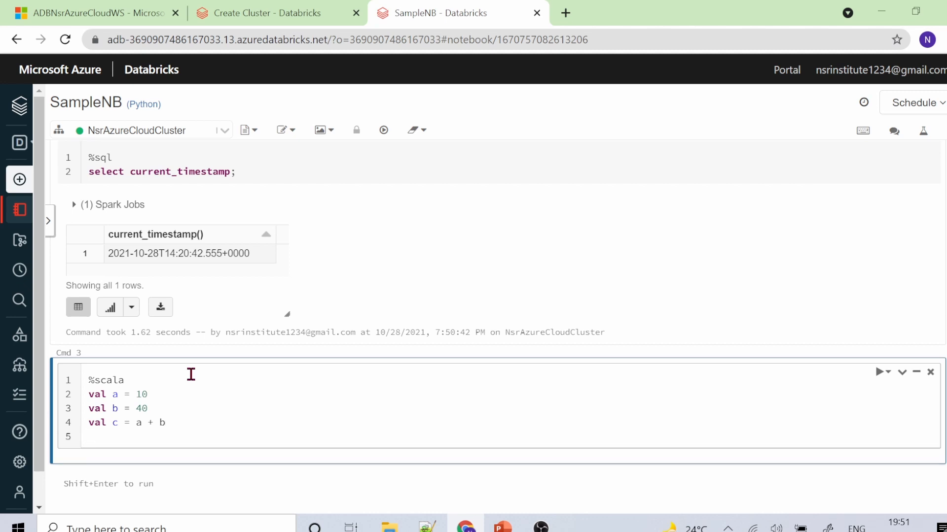
Add print(c) as the last line of the Scala cell and run the cell
type("pri")
type("nt")
type("()")
type("val")
key("BackSpace")
key("BackSpace")
key("BackSpace")
key("BackSpace")
type("c")
key("shift+Return")
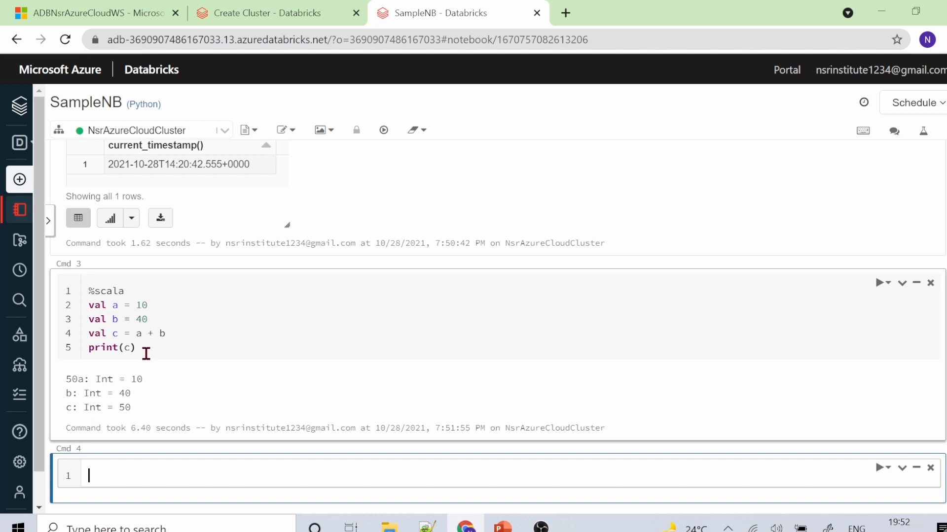
left_click(144, 350)
left_click_drag(145, 350, 87, 331)
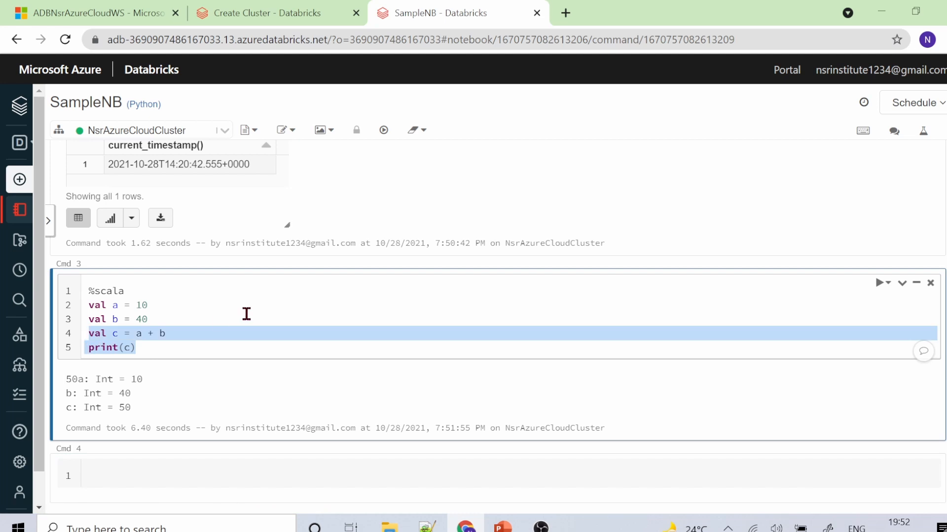
left_click(247, 314)
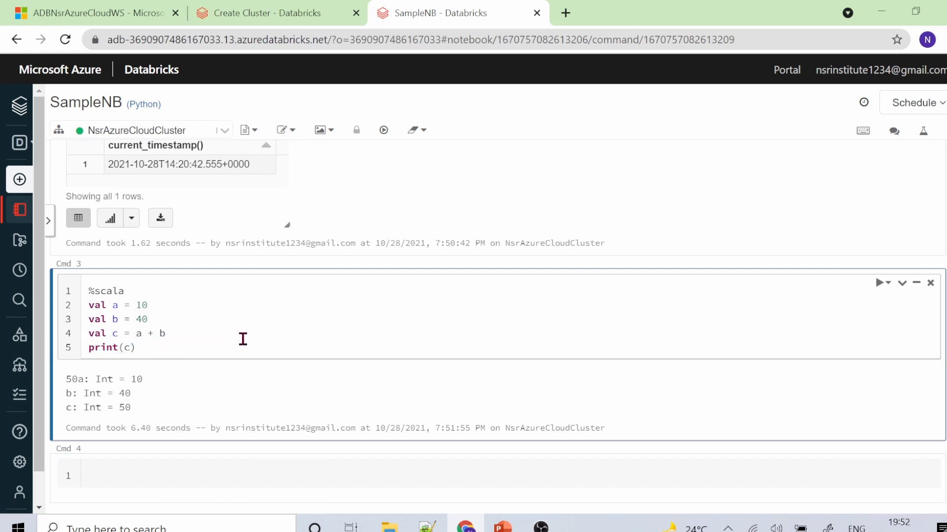
left_click(217, 344)
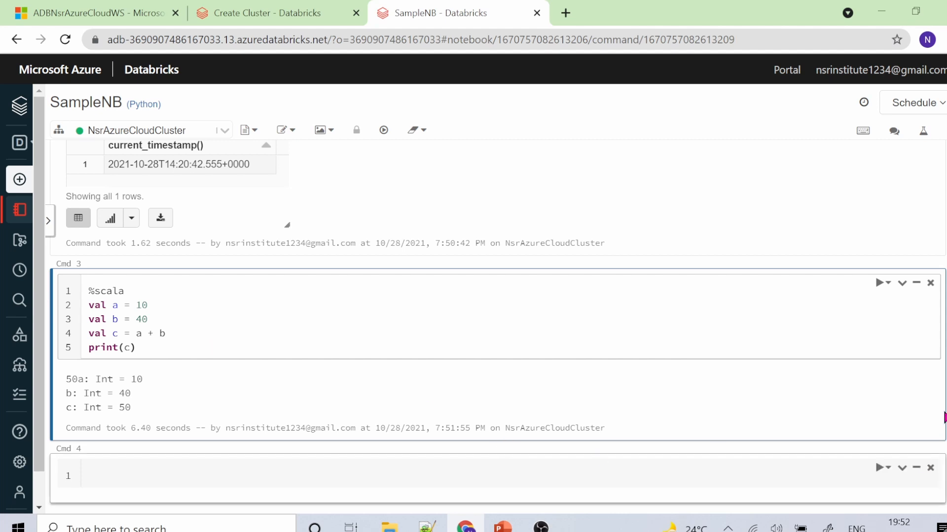
Remove the blank line between %r and print("Hello Nsr") in the fourth cell and run the cell
scroll(379, 415, "down", 2)
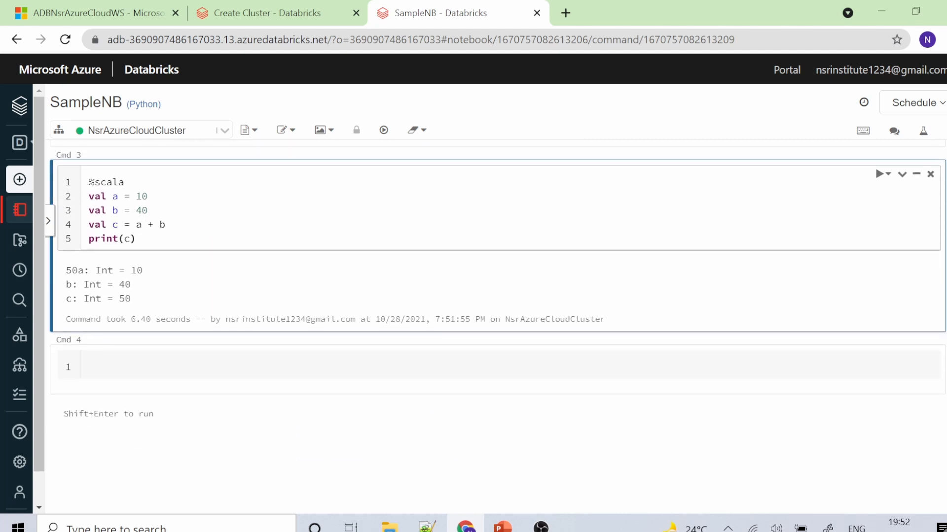
left_click(323, 358)
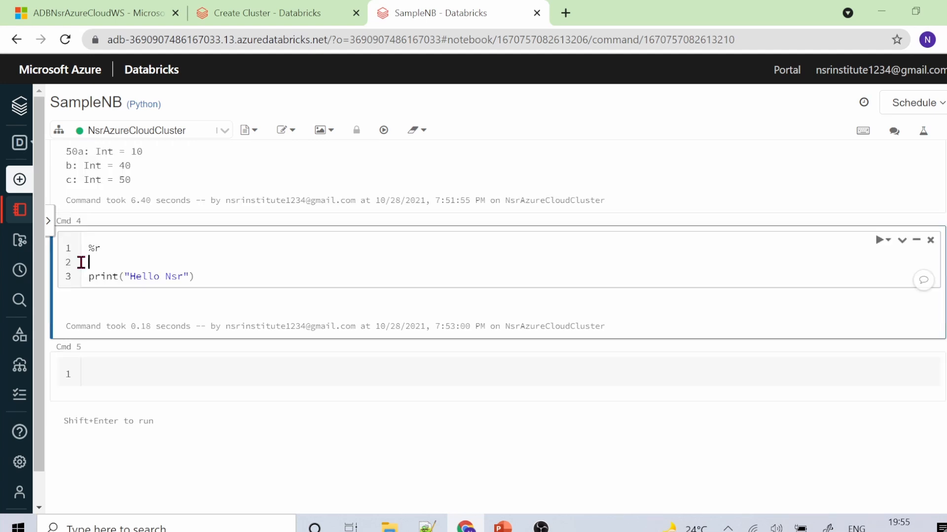
key("BackSpace")
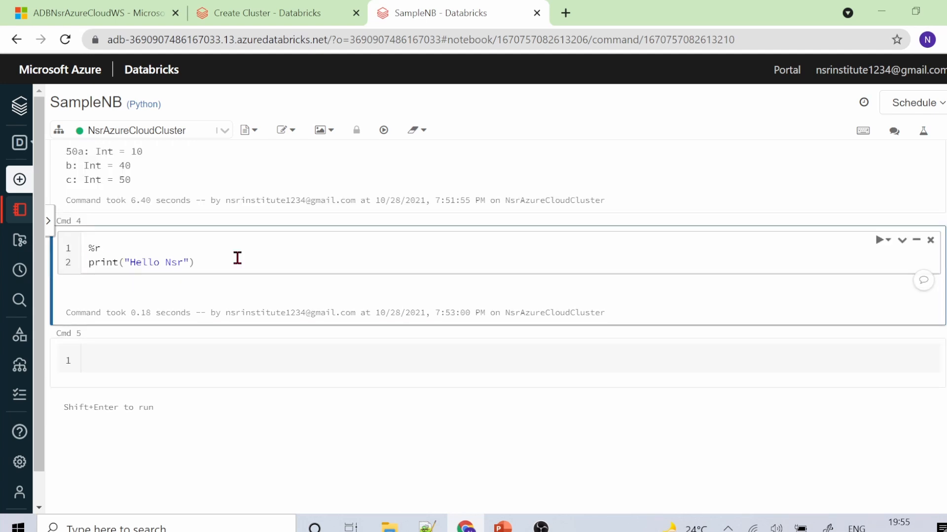
left_click(220, 263)
key("shift+Return")
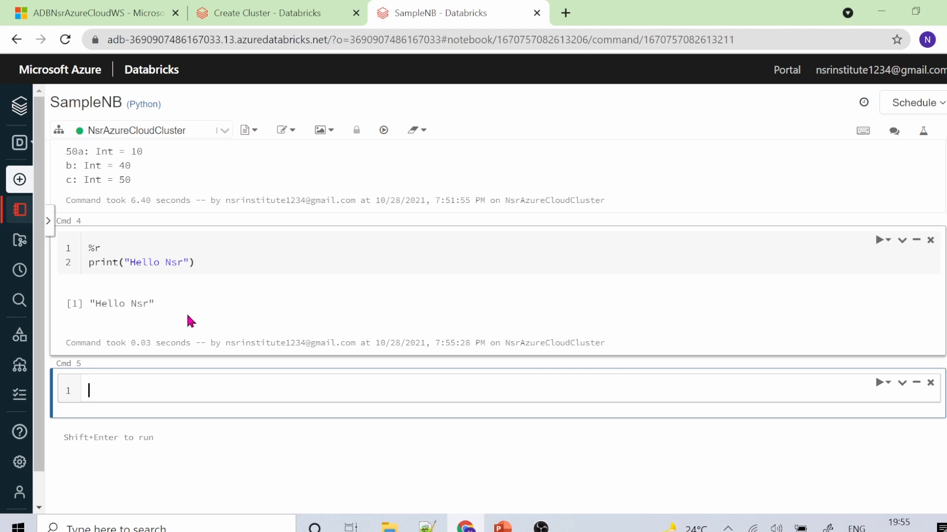
left_click(157, 316)
left_click_drag(157, 315, 93, 303)
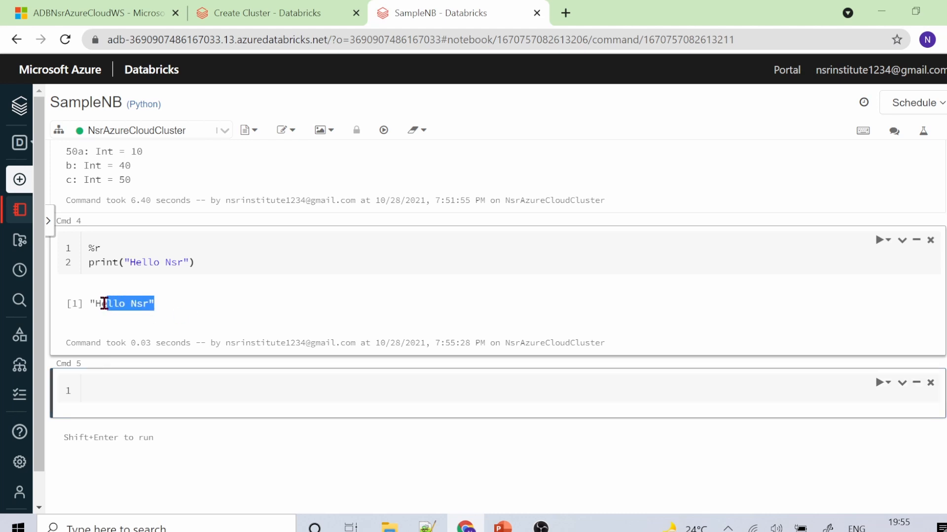
left_click(203, 311)
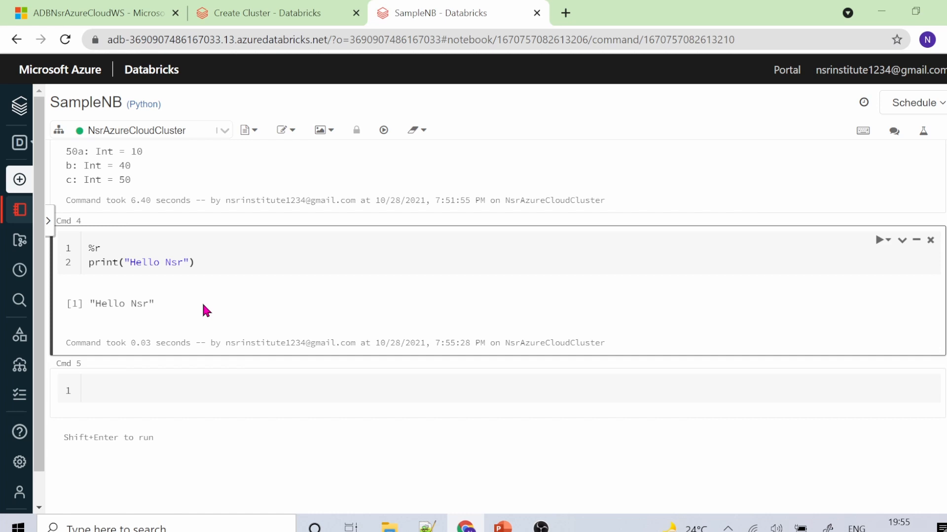
Review the Python, SQL, Scala and R cells of the notebook together with their outputs
scroll(202, 301, "up", 8)
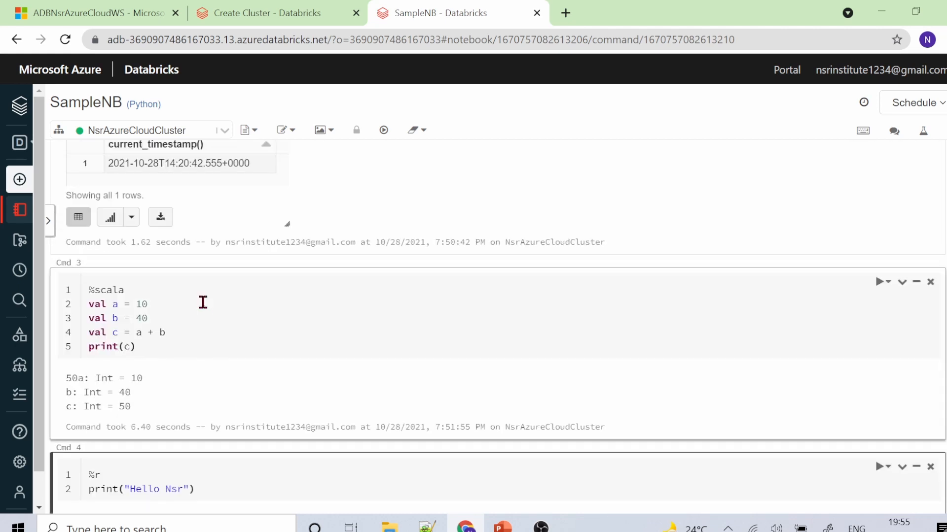
scroll(203, 302, "up", 3)
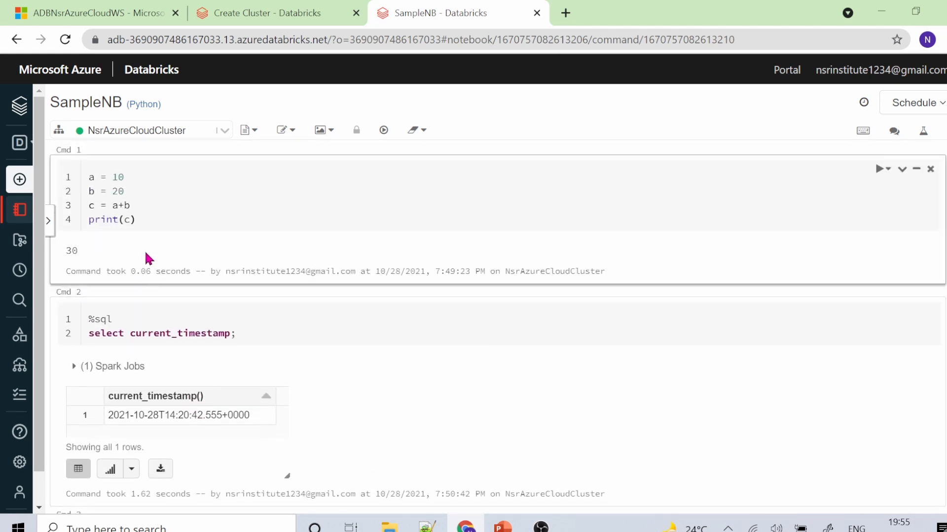
scroll(83, 218, "down", 4)
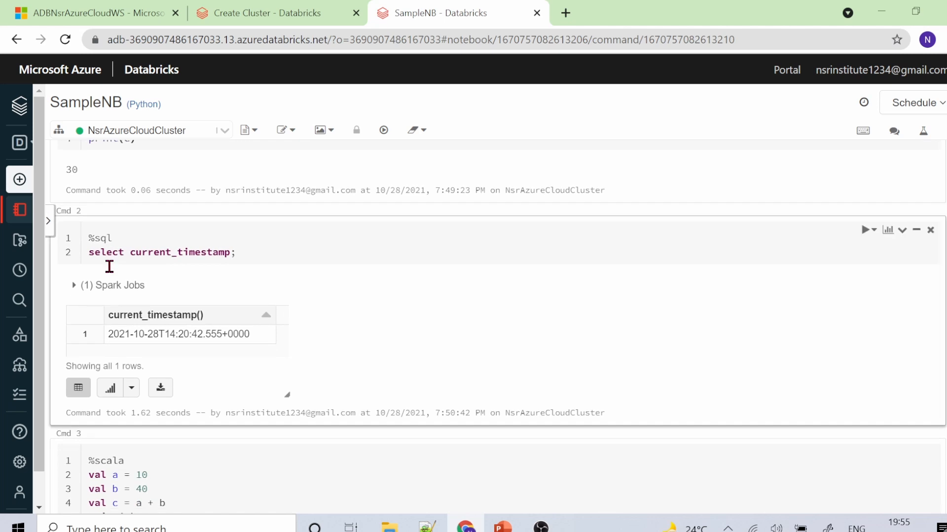
scroll(109, 409, "down", 4)
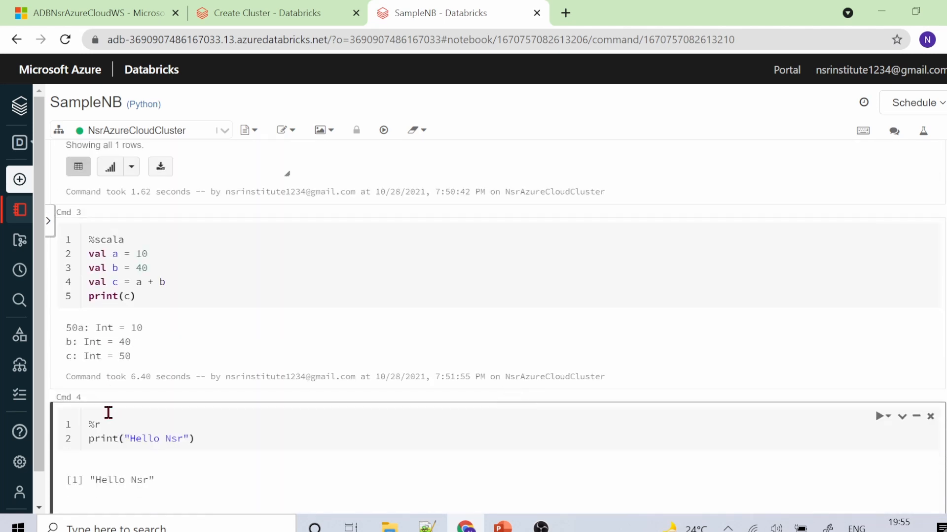
scroll(105, 412, "down", 1)
scroll(109, 418, "down", 1)
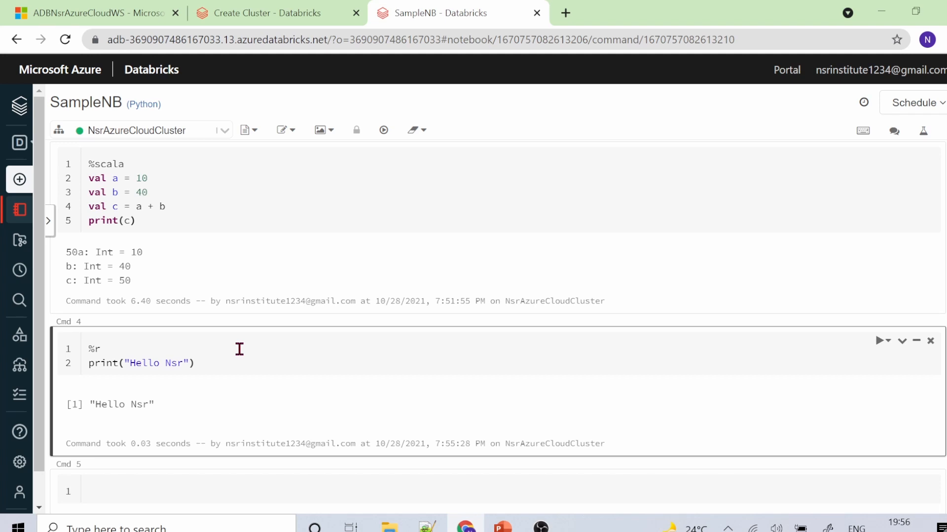
scroll(239, 349, "up", 6)
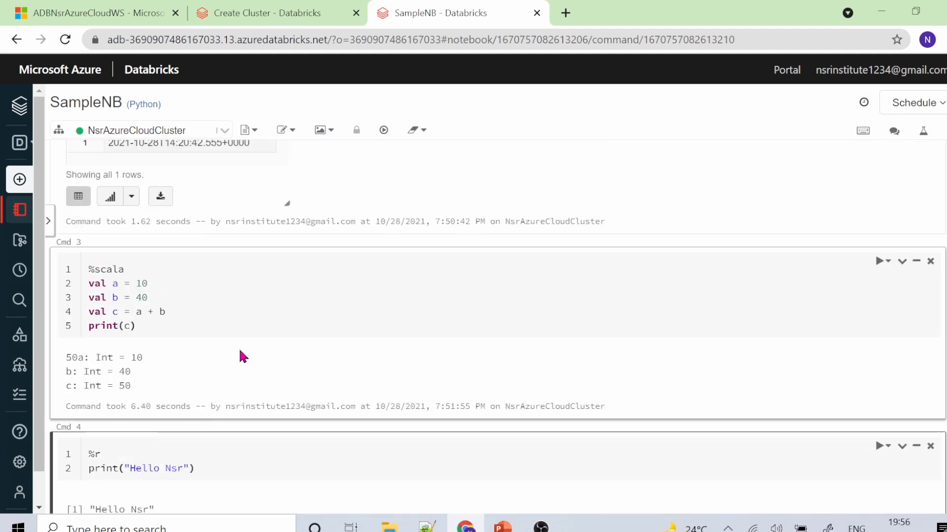
scroll(239, 349, "up", 2)
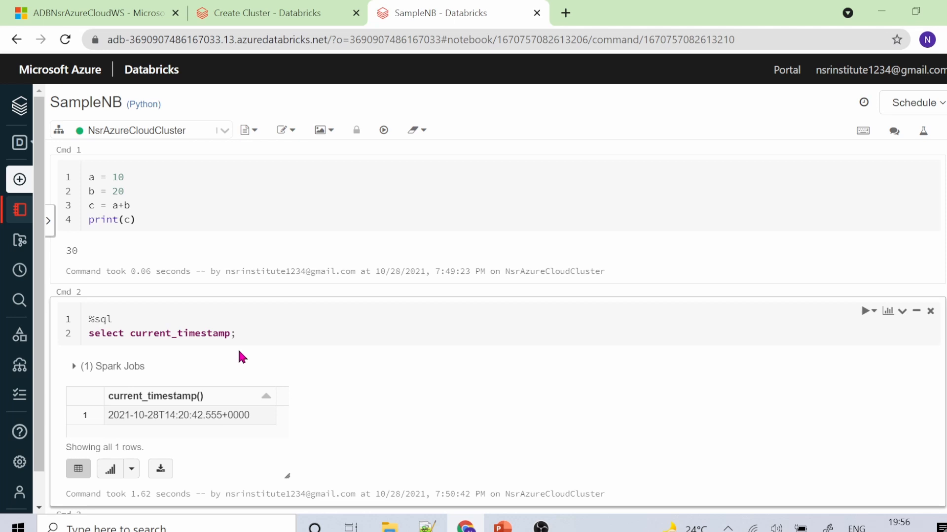
Go to the list of all-purpose clusters and terminate NsrAzureCloudCluster, confirming the termination
left_click(226, 137)
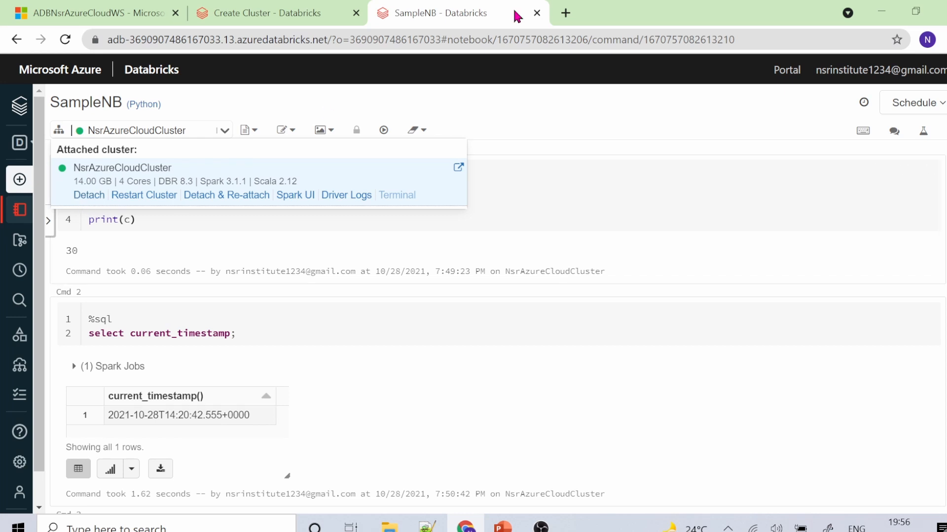
mouse_move(20, 493)
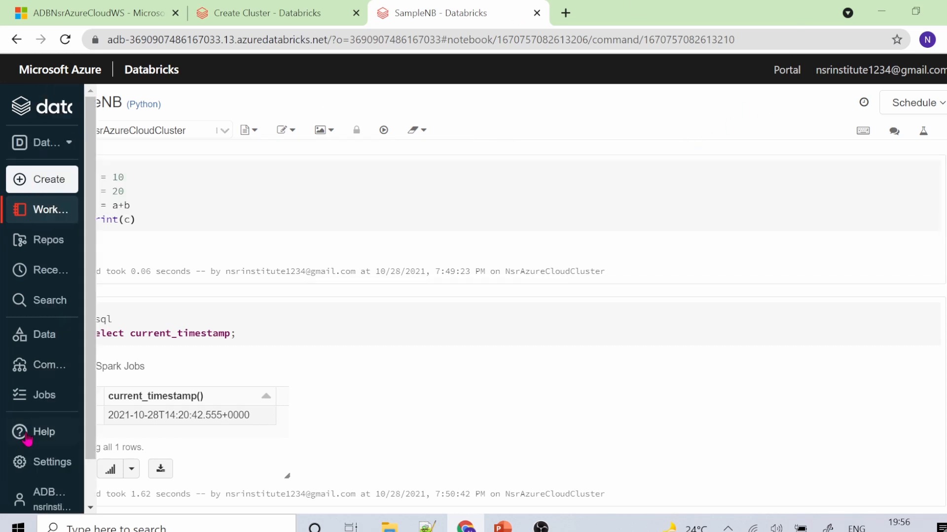
left_click(46, 363)
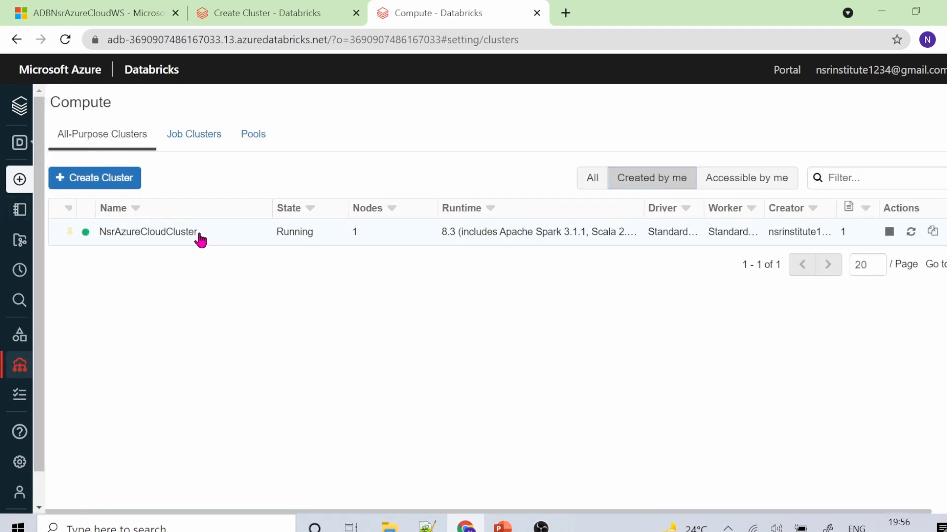
mouse_move(888, 235)
left_click(888, 232)
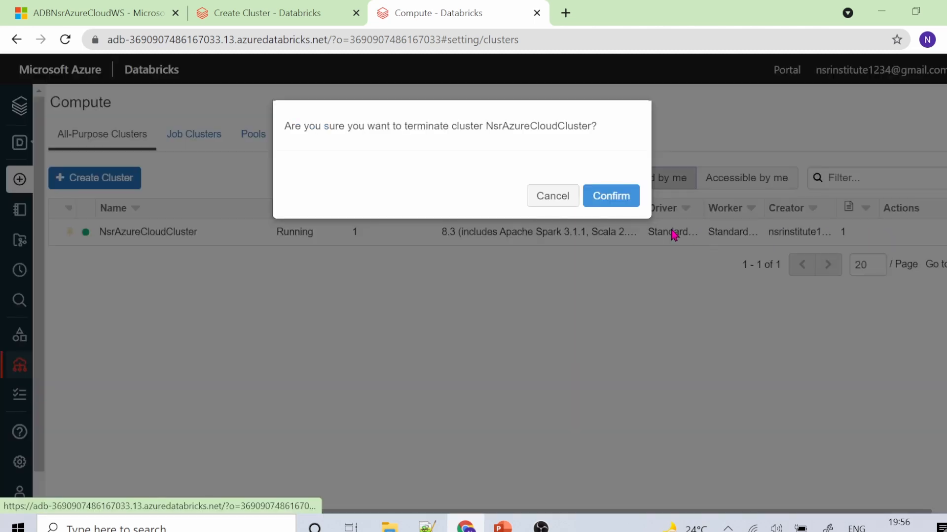
left_click(602, 196)
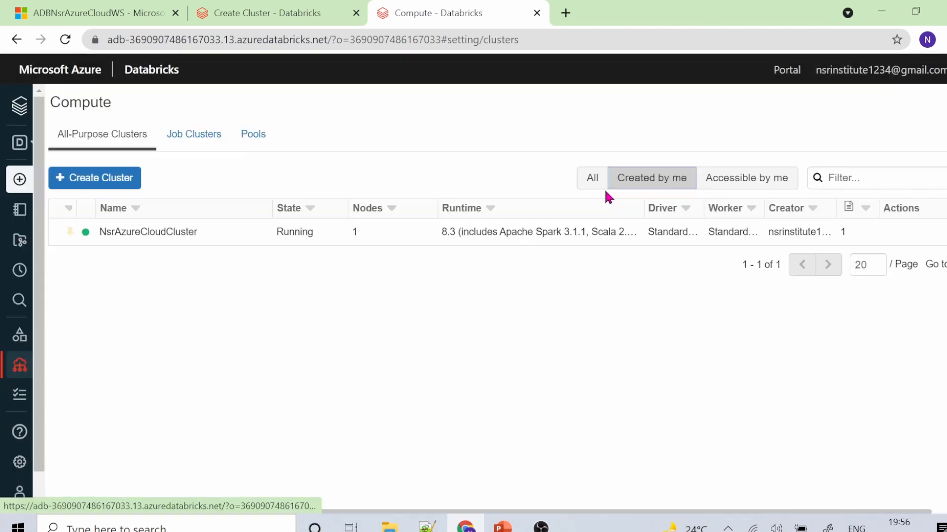